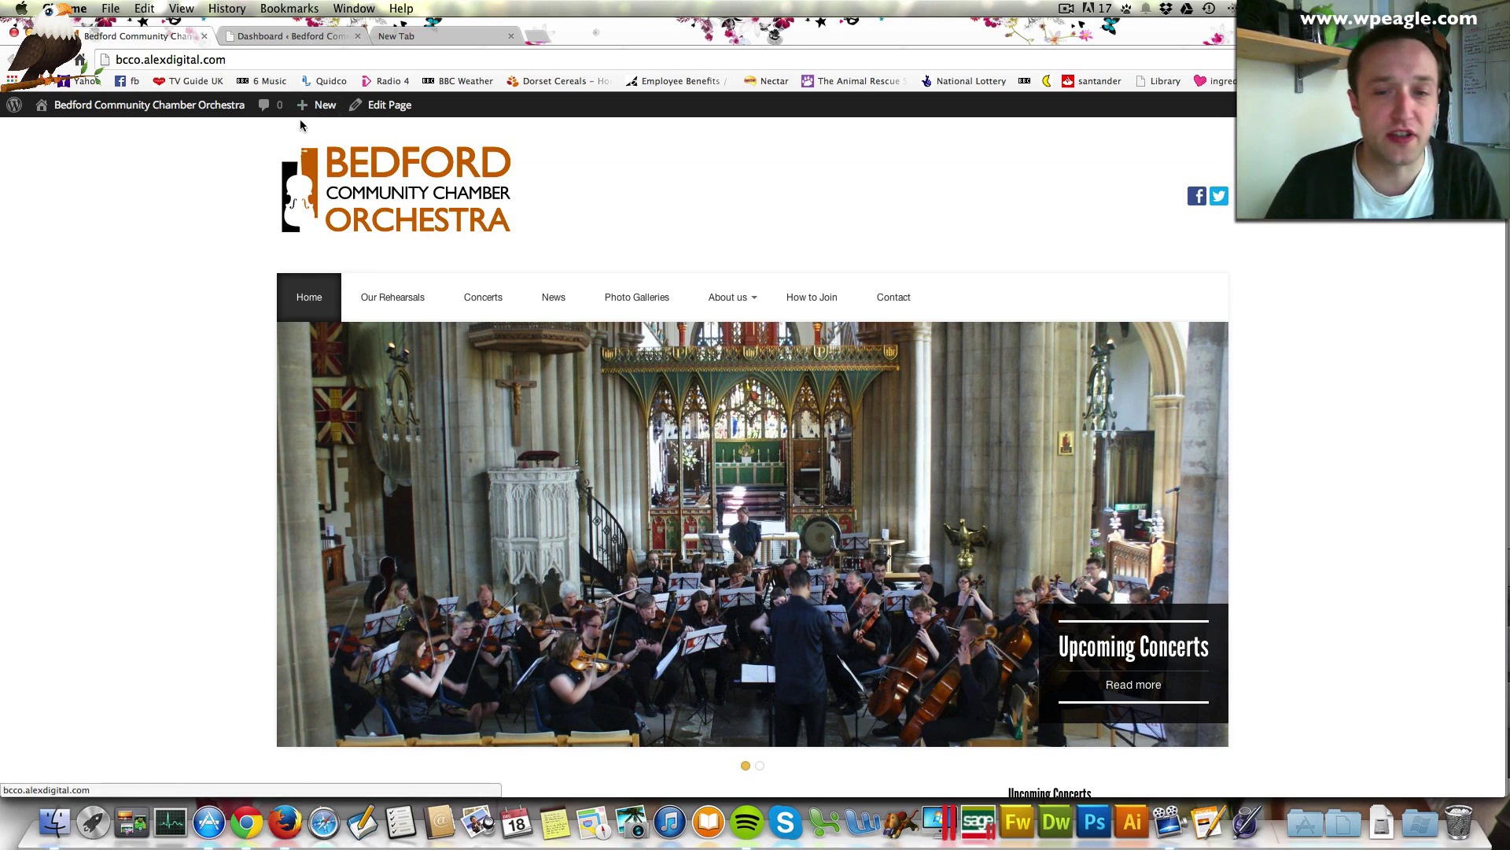
# Switch from the orchestra's public homepage to the WordPress admin Dashboard.
pyautogui.click(286, 38)
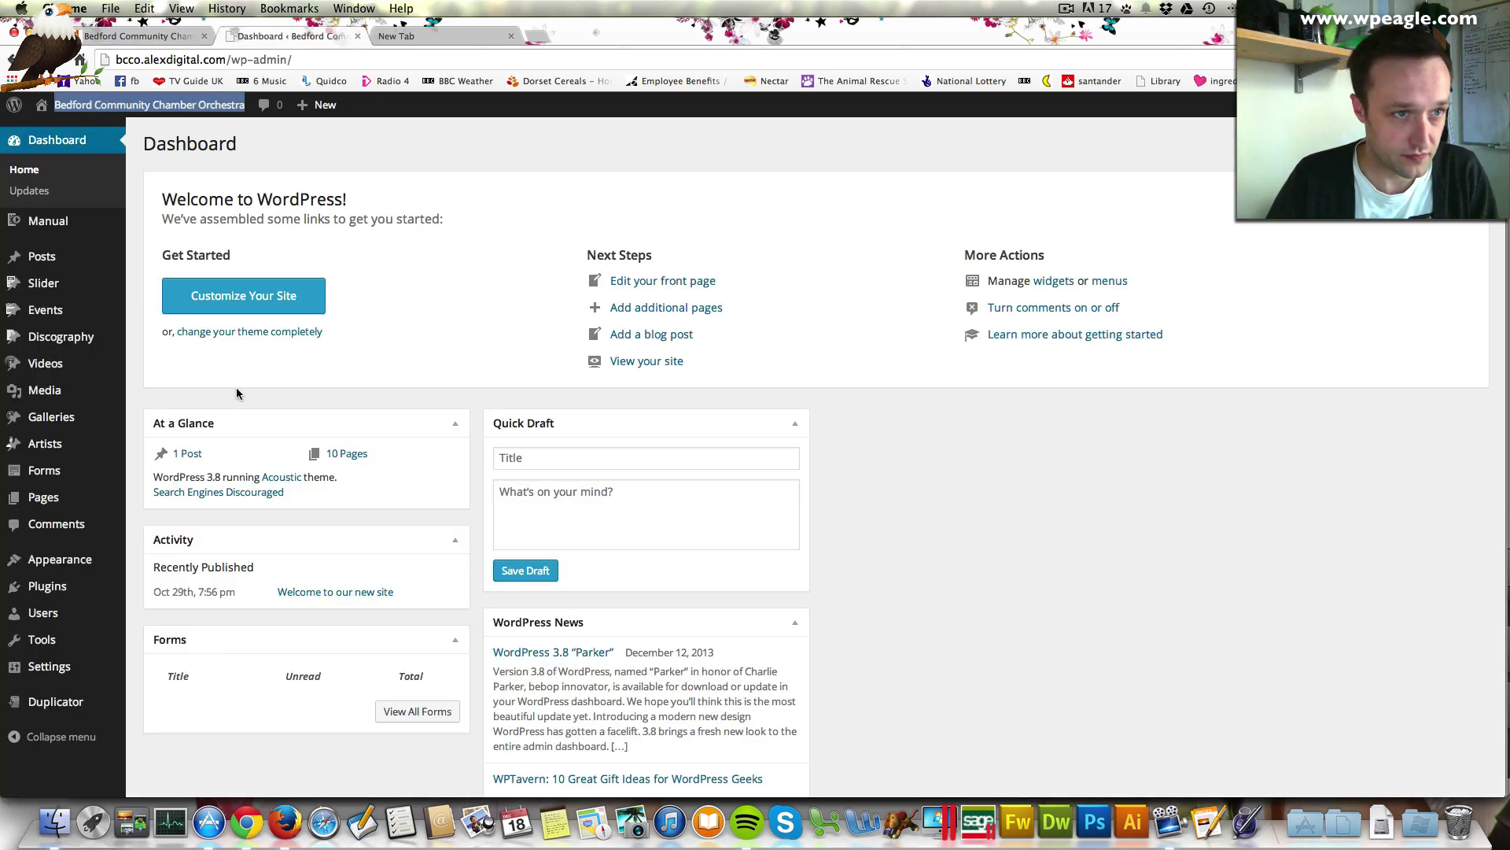
# Go from the admin dashboard to Duplicator's Packages page in the sidebar.
pyautogui.click(453, 197)
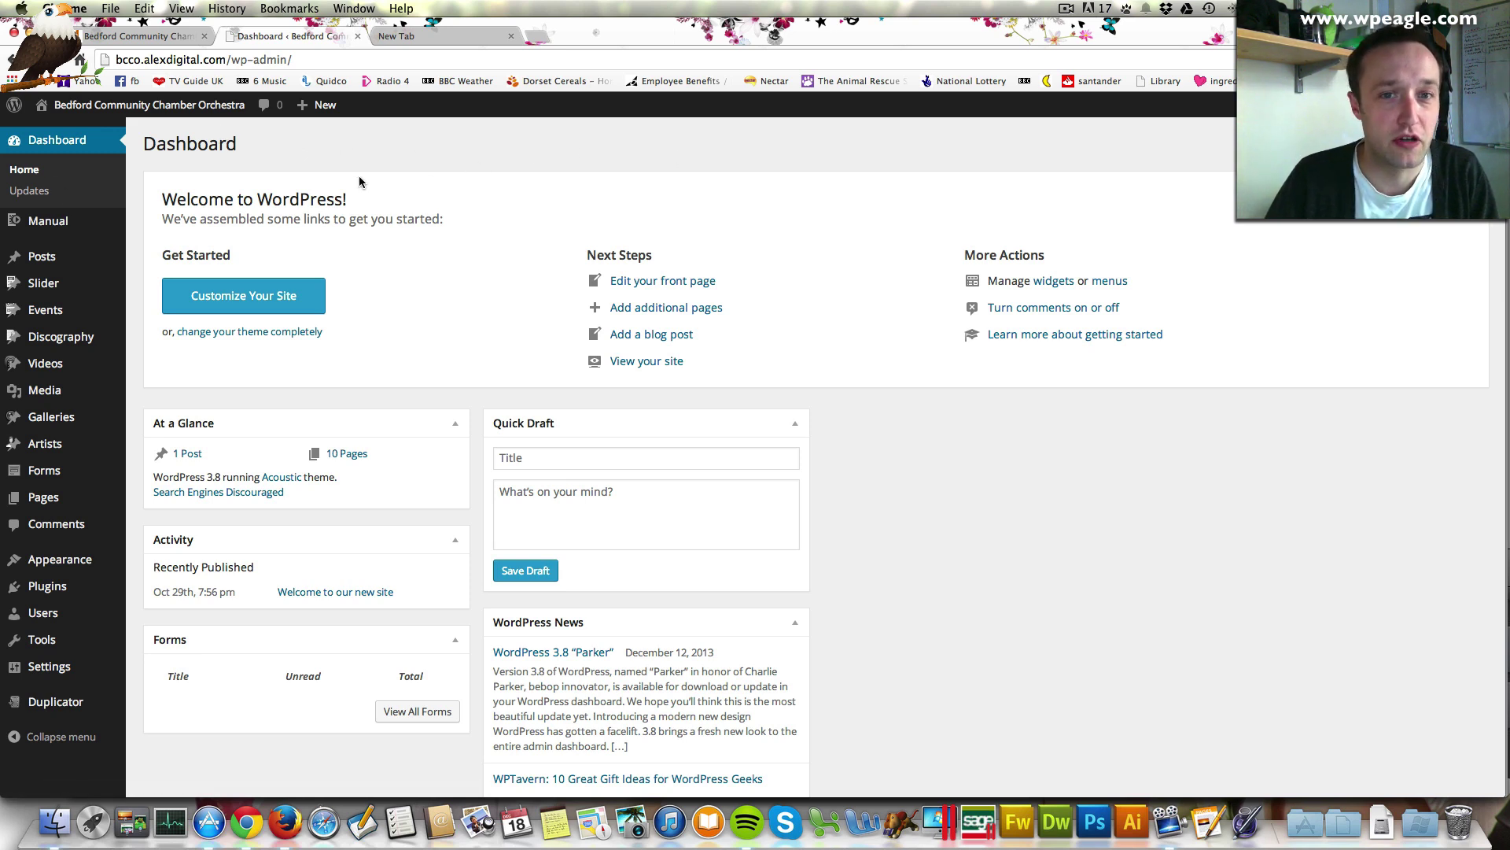
pyautogui.scroll(-1, 355, 189)
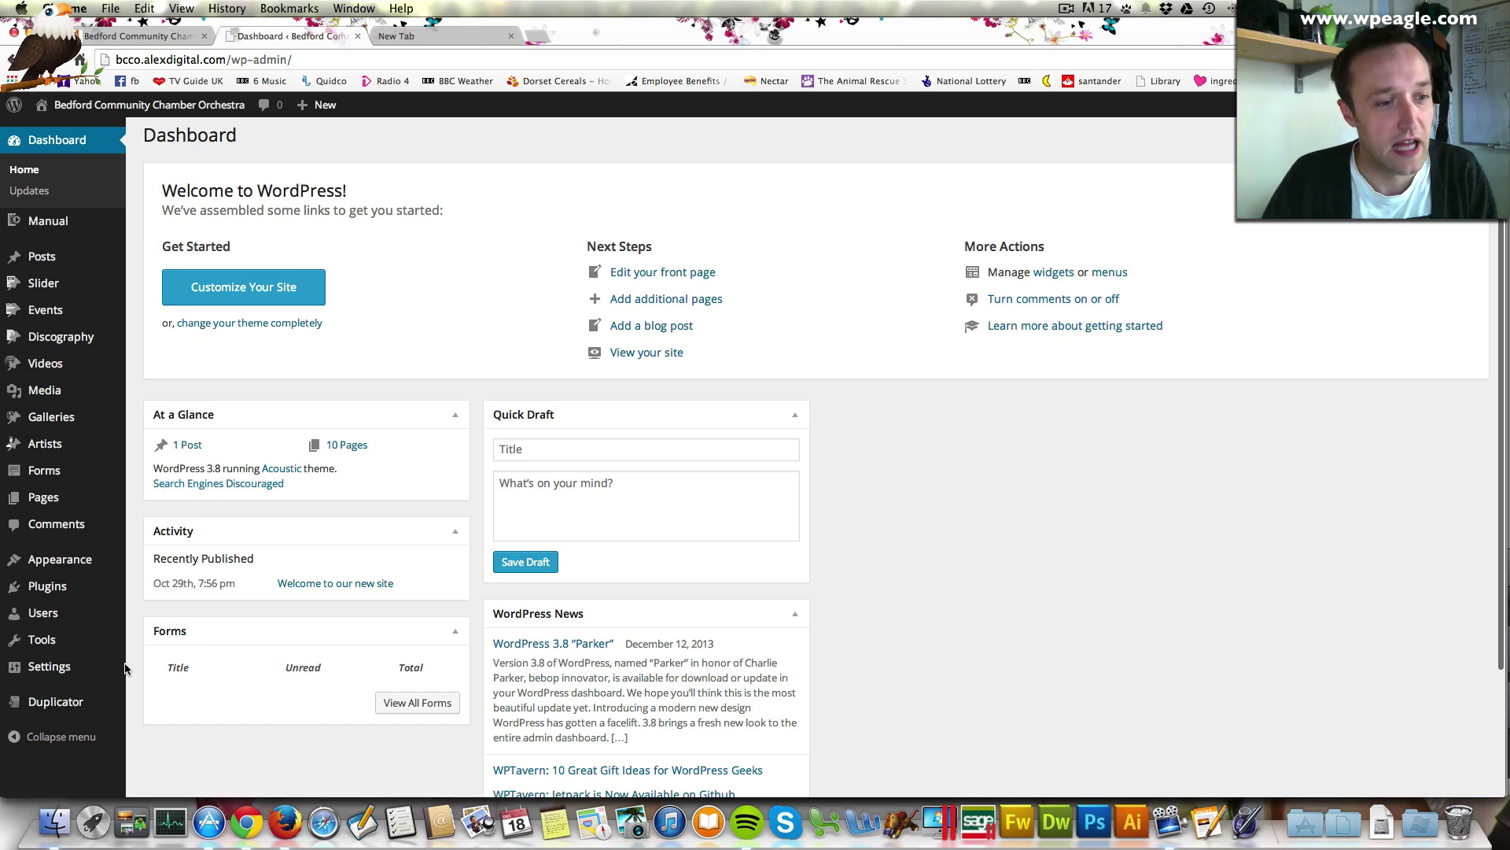
pyautogui.moveTo(58, 716)
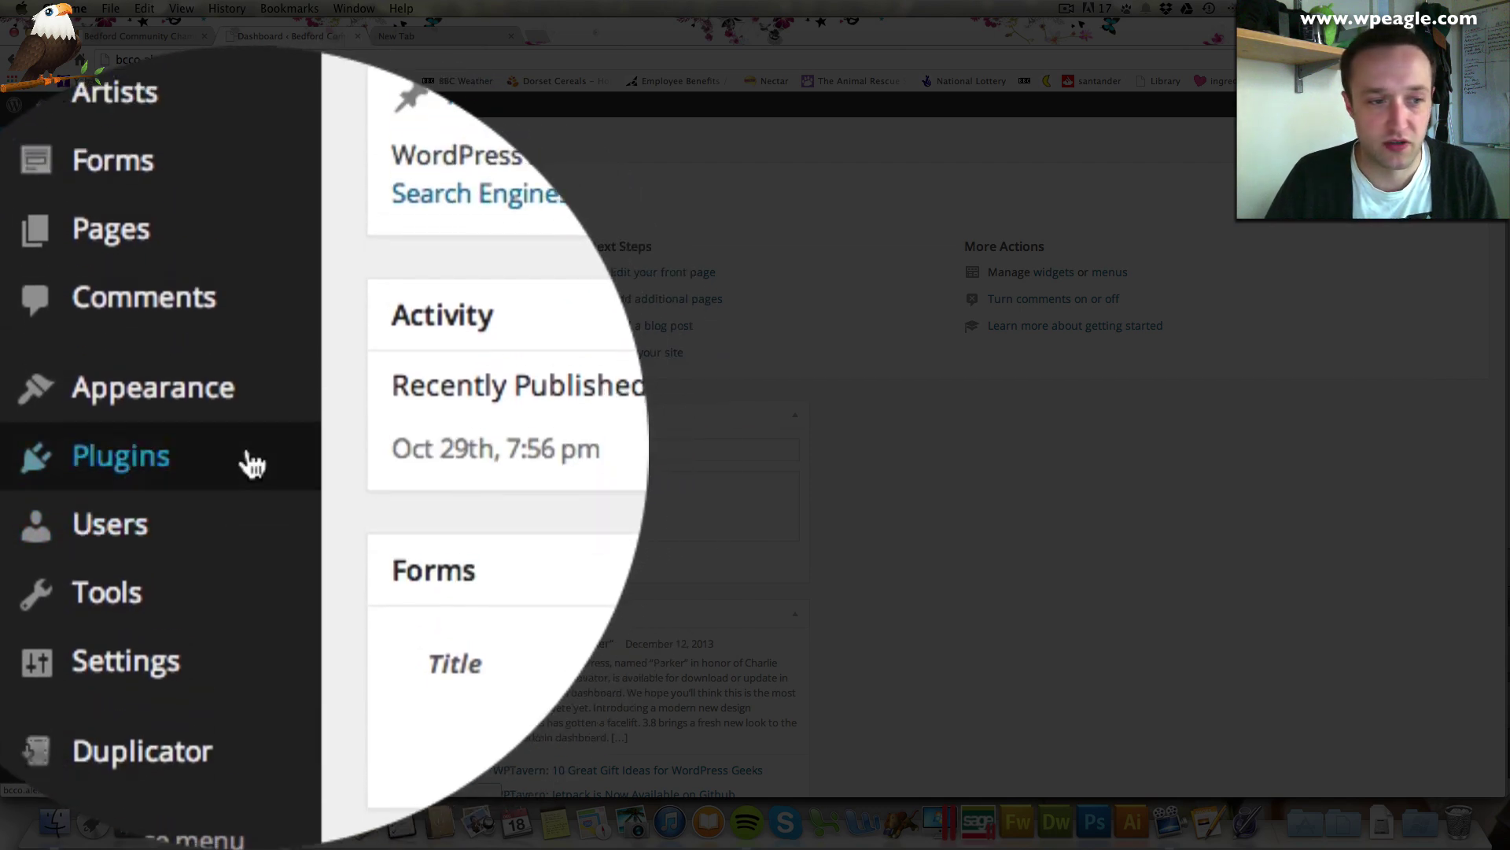
pyautogui.moveTo(263, 462)
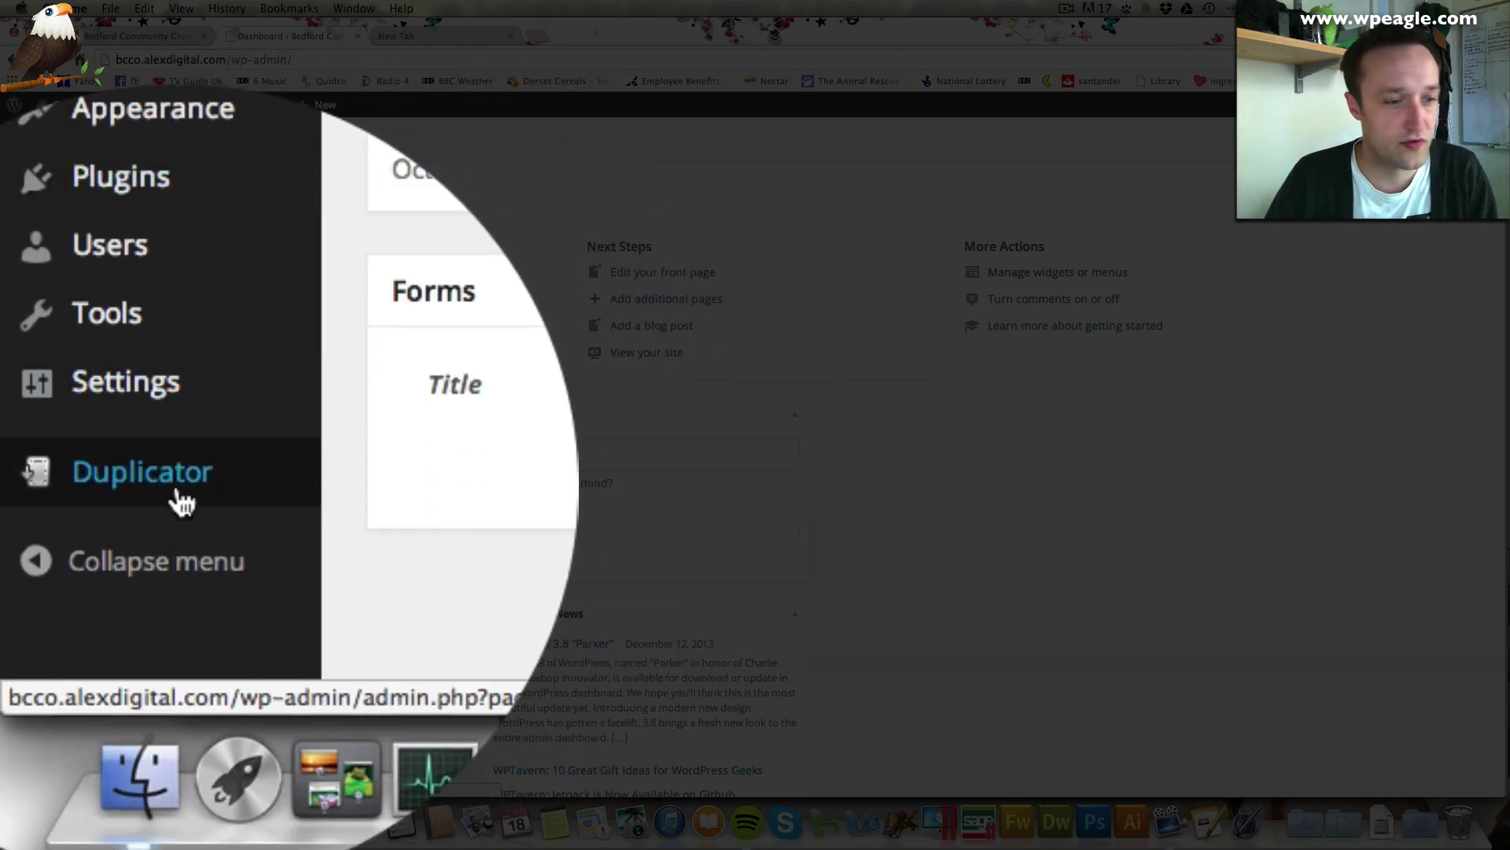
pyautogui.click(74, 712)
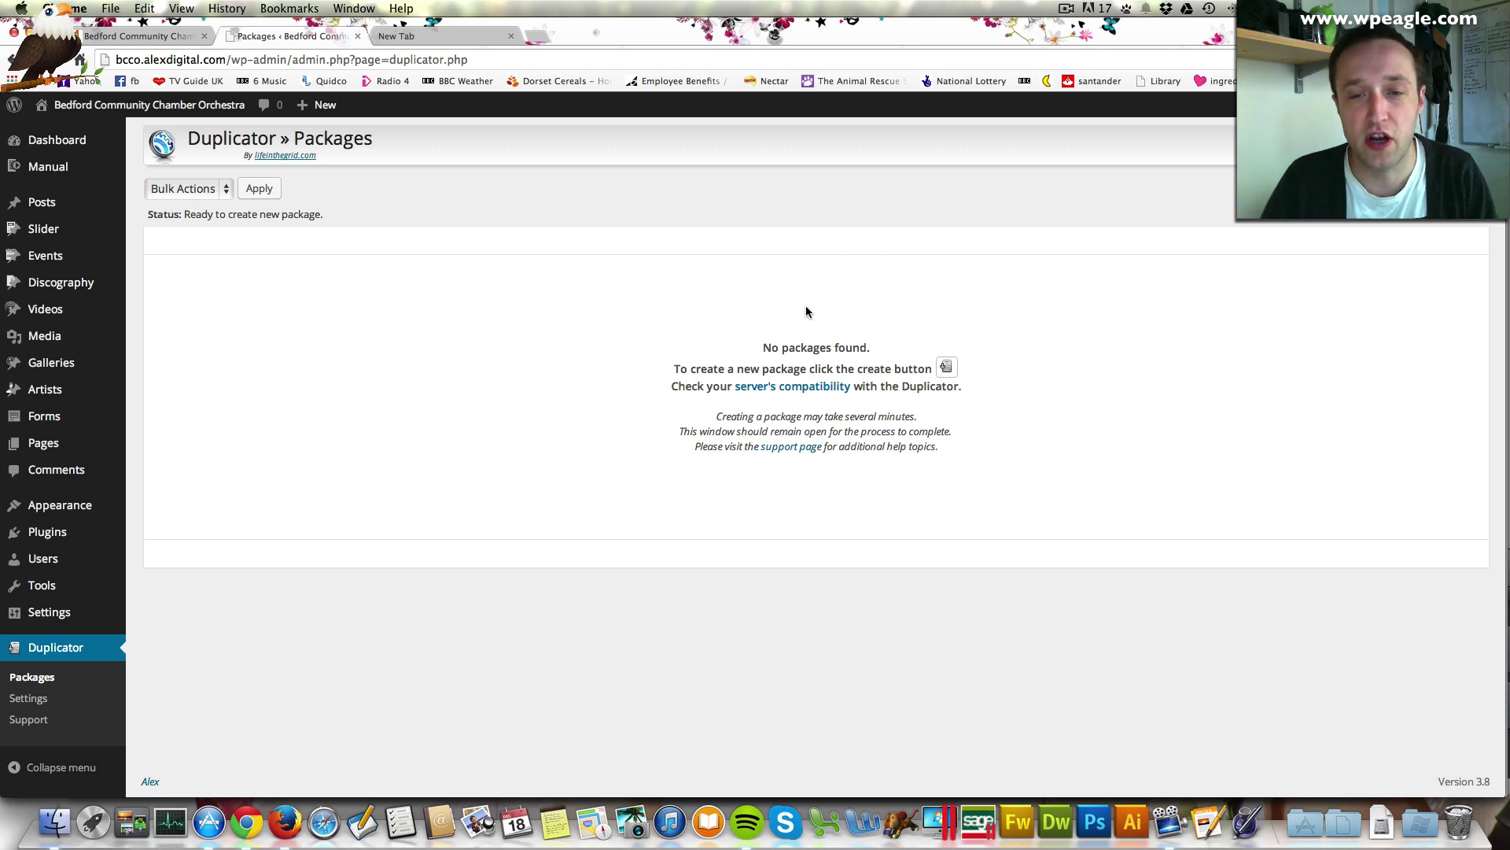
# Verify server compatibility, then build a new package named 20131218_bedfordcommunity.
pyautogui.click(760, 387)
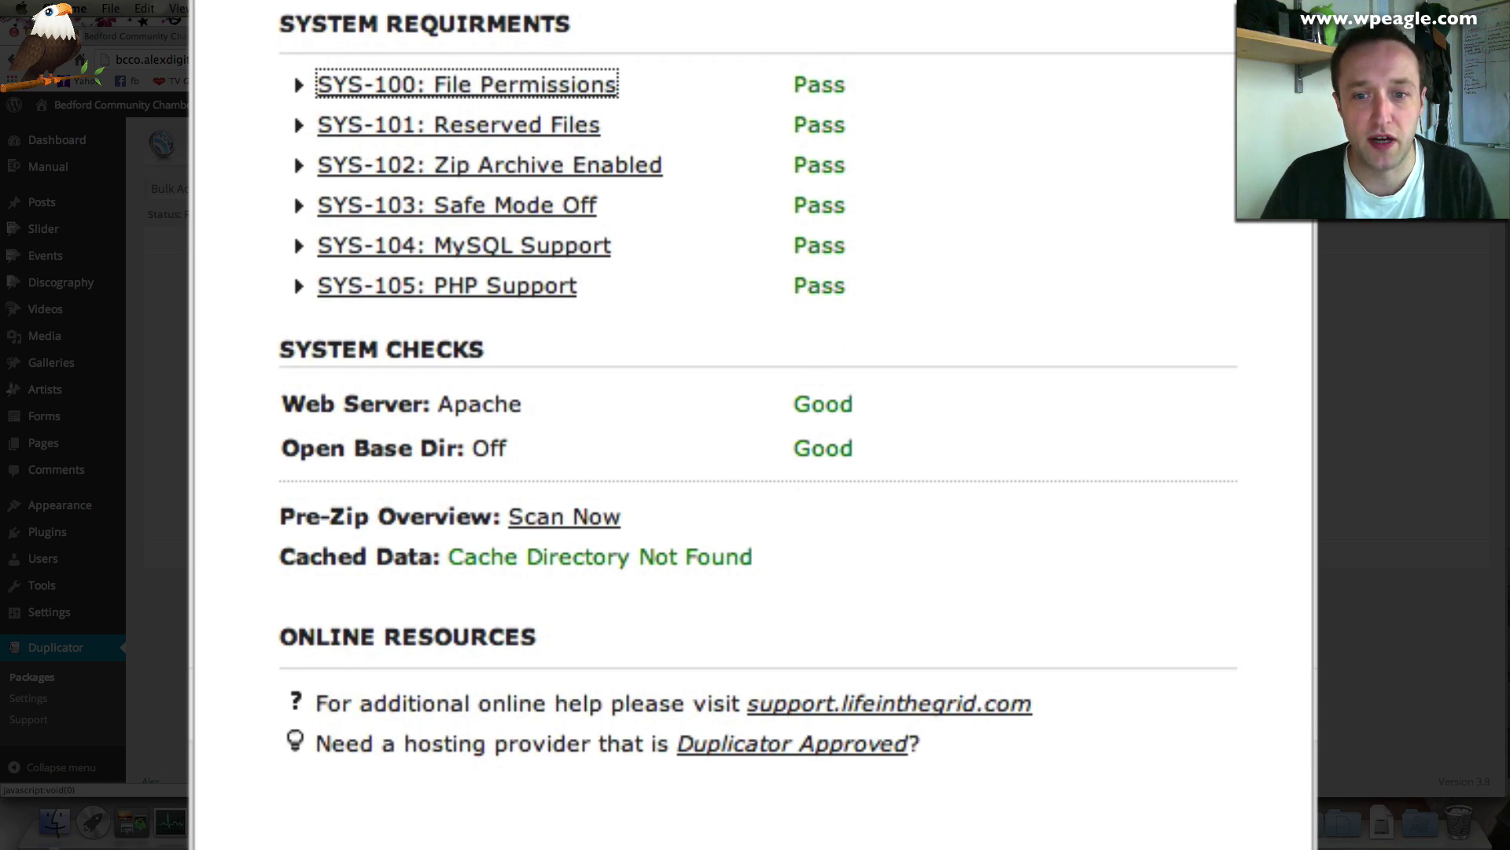
pyautogui.press('Escape')
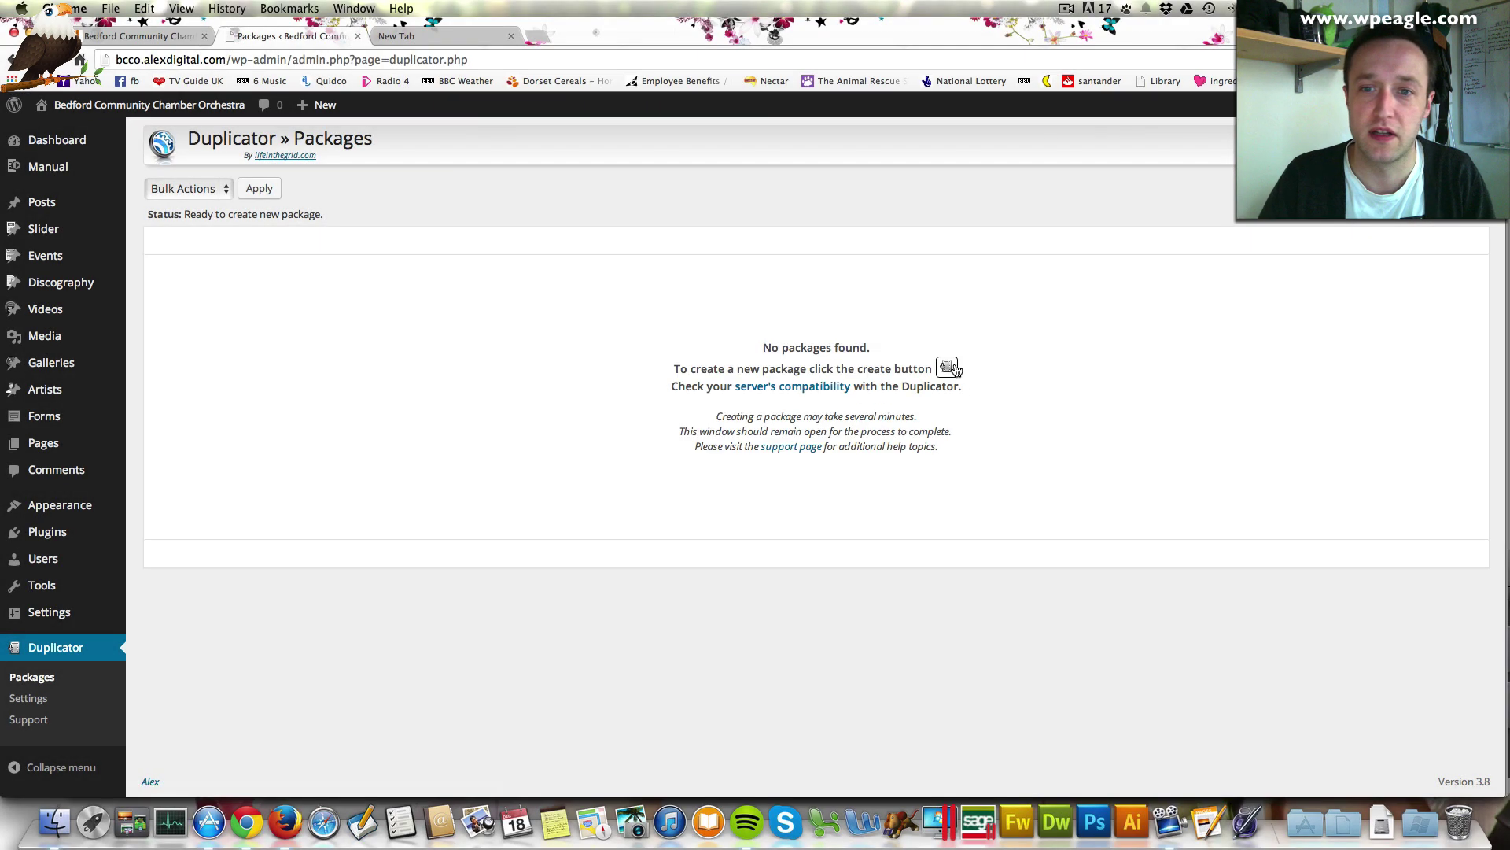
pyautogui.click(1250, 229)
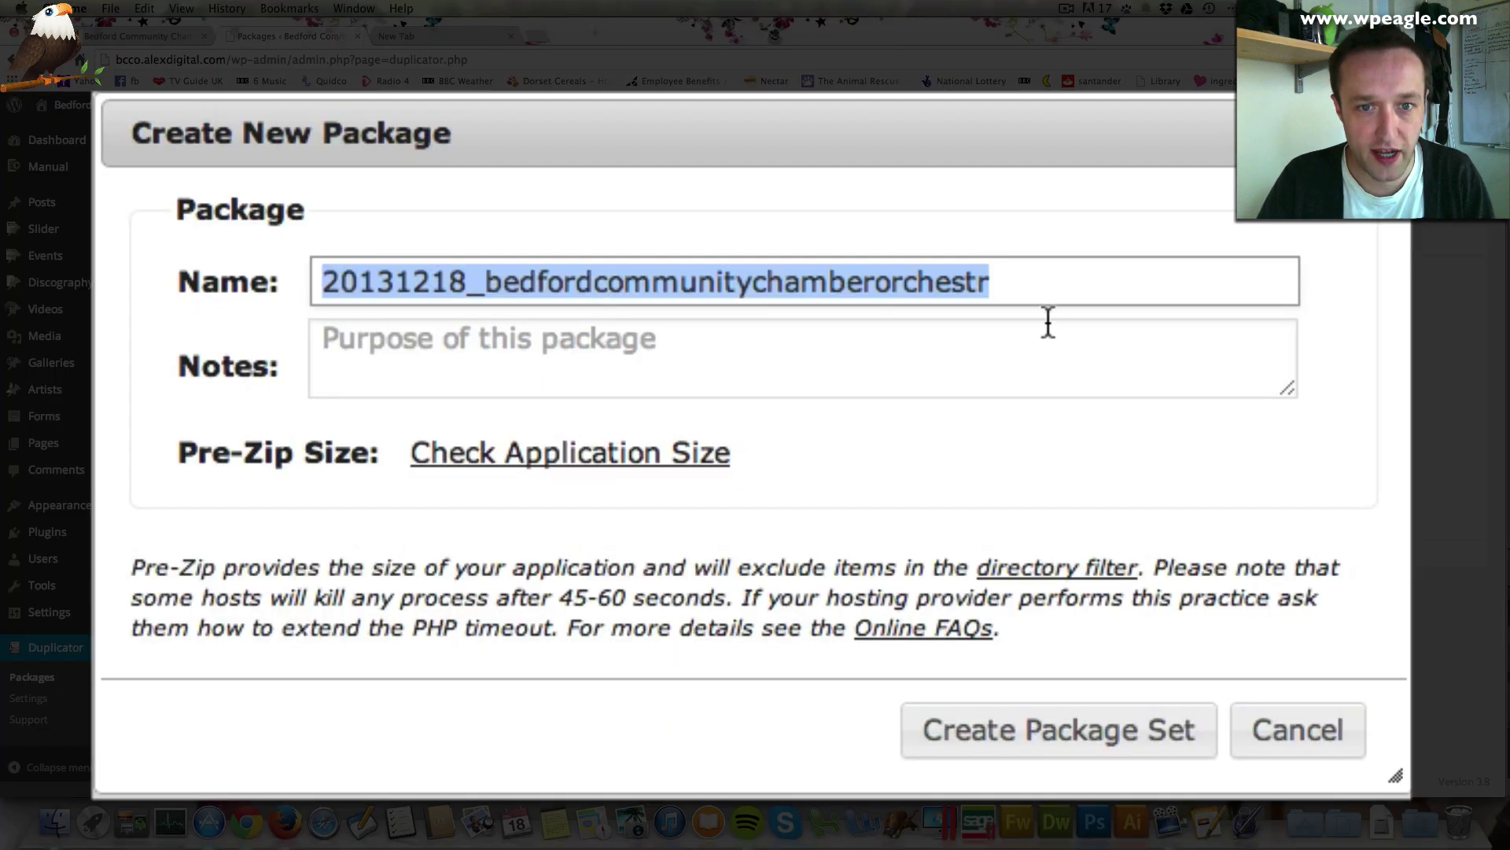
pyautogui.click(862, 382)
pyautogui.moveTo(757, 278); pyautogui.dragTo(1105, 275)
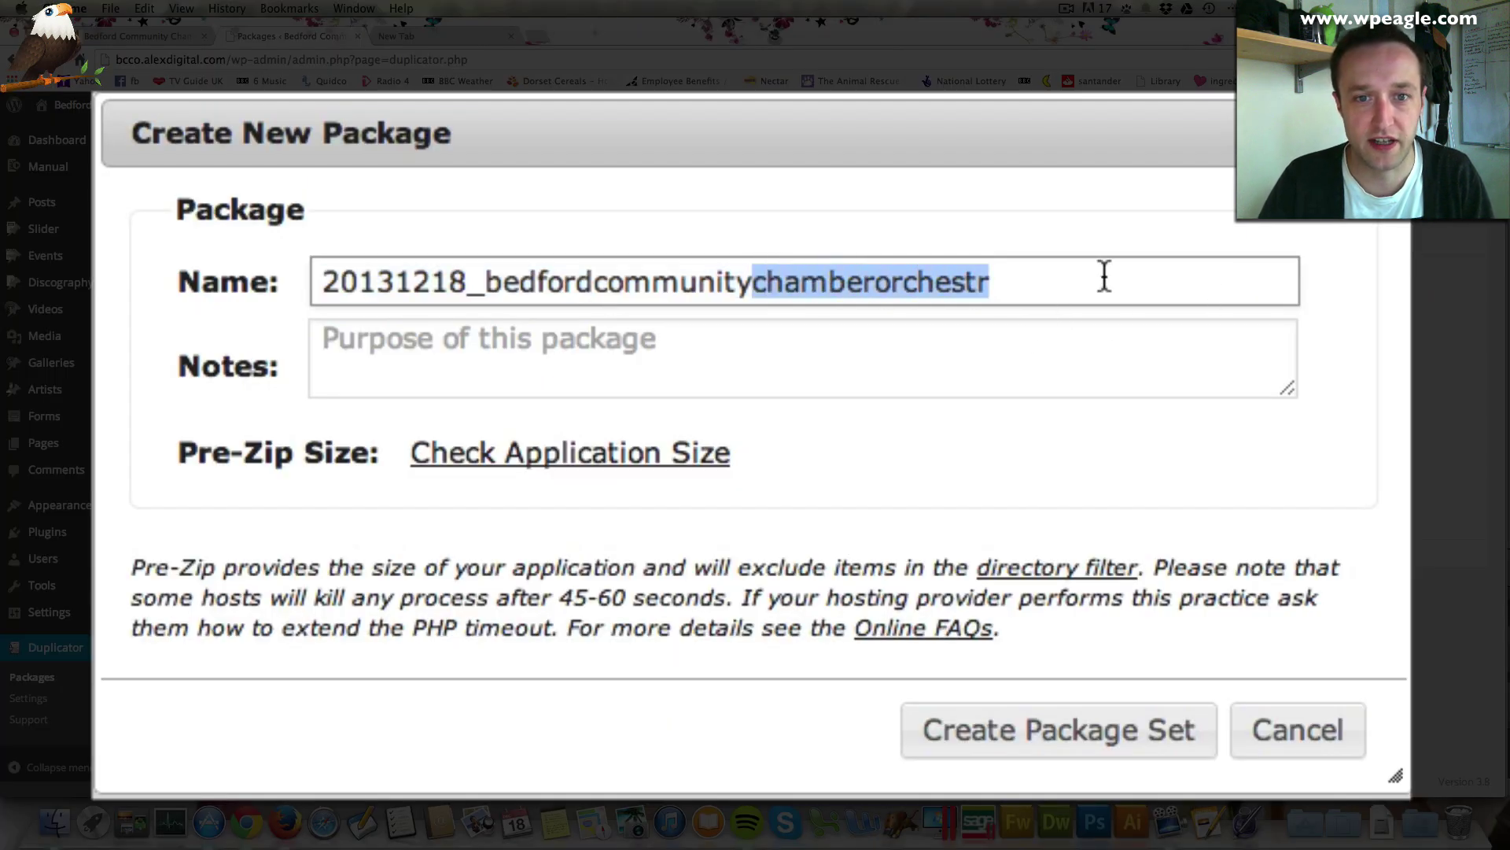
pyautogui.press('BackSpace')
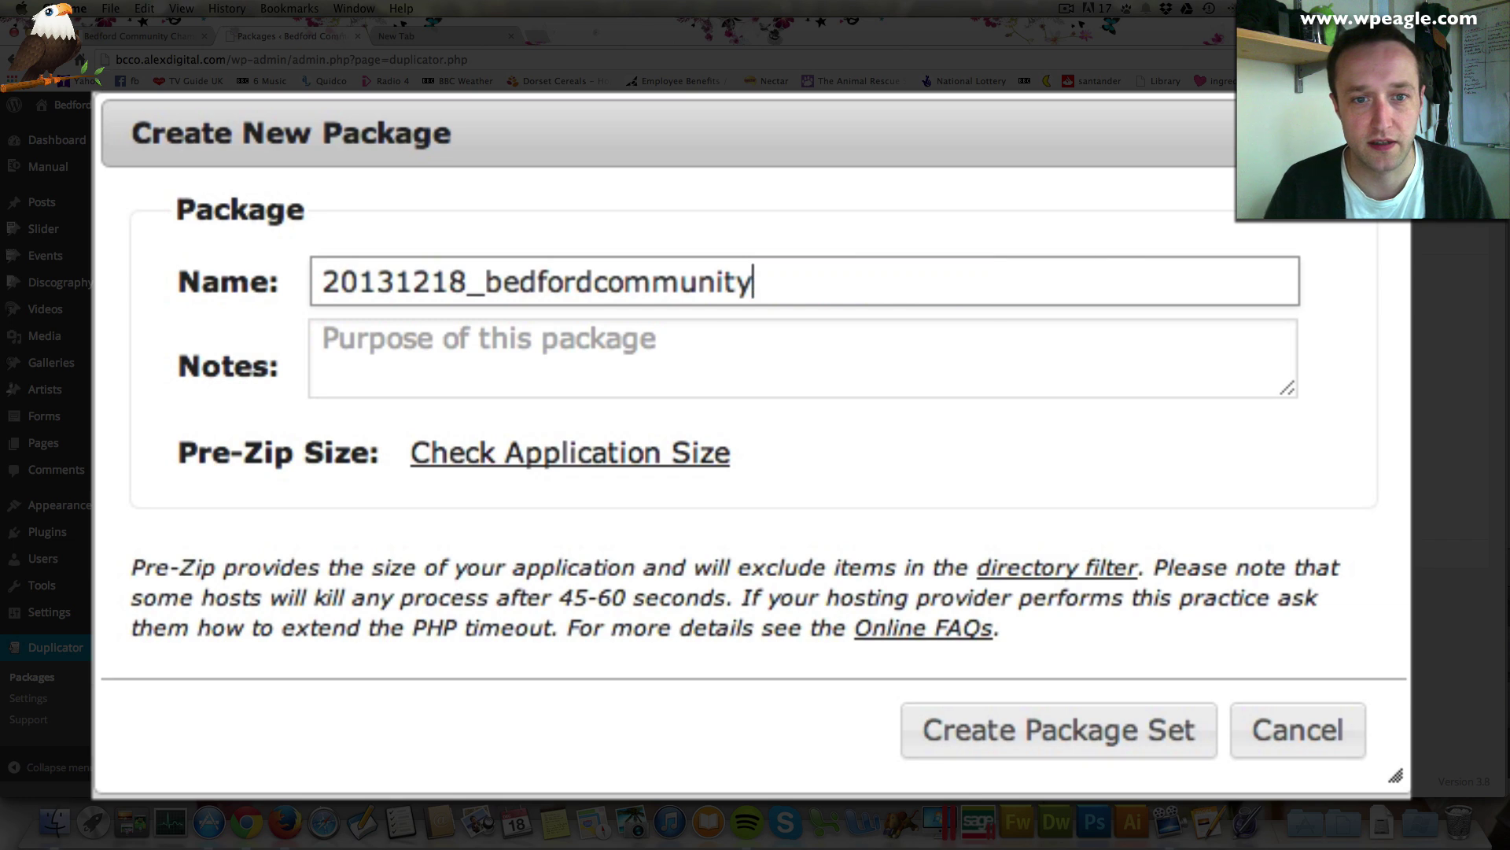
pyautogui.click(937, 488)
pyautogui.click(1145, 760)
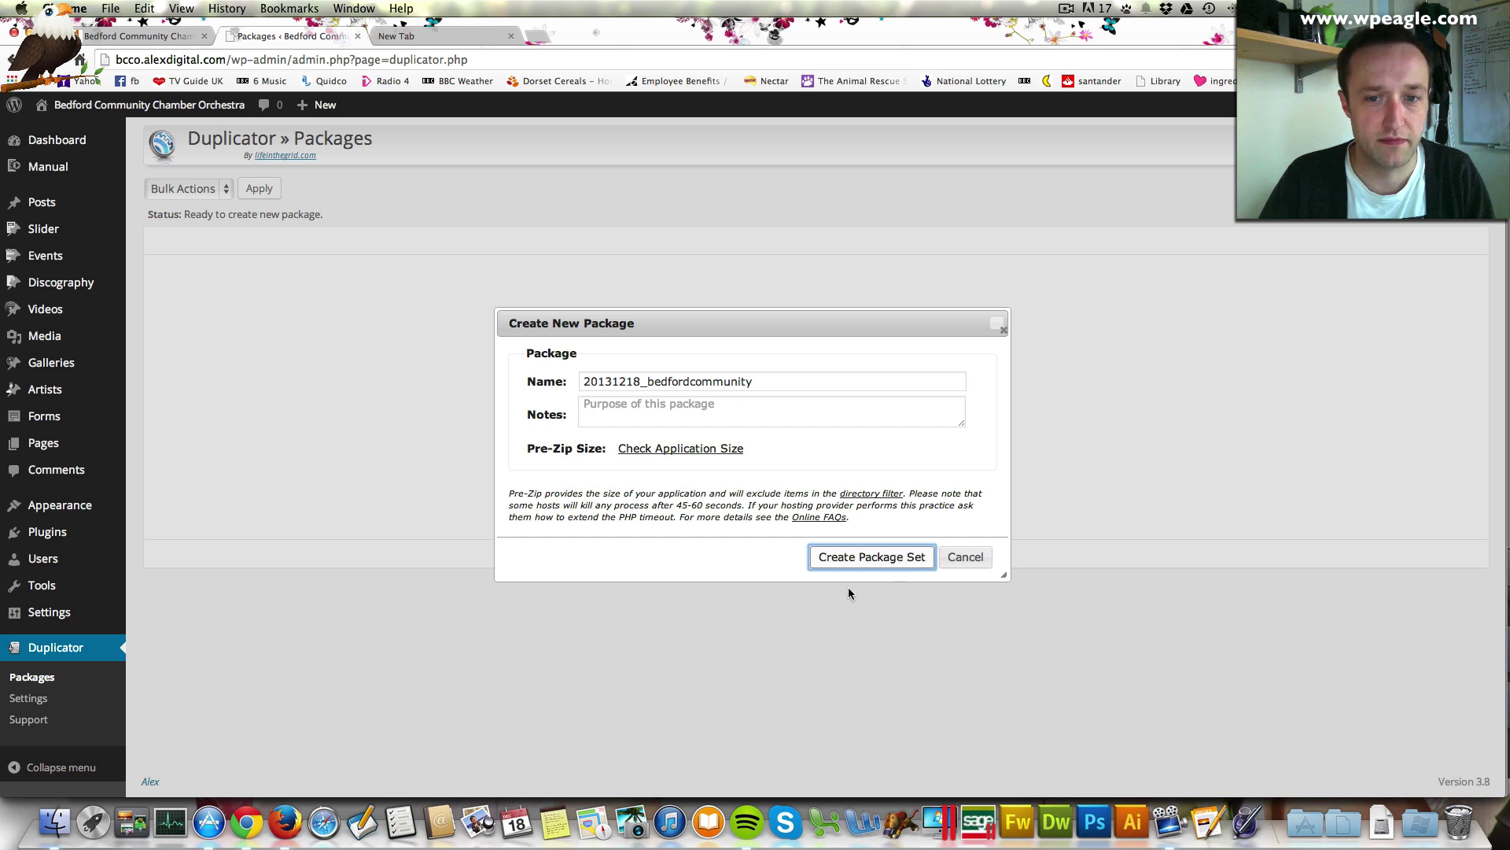
pyautogui.click(863, 558)
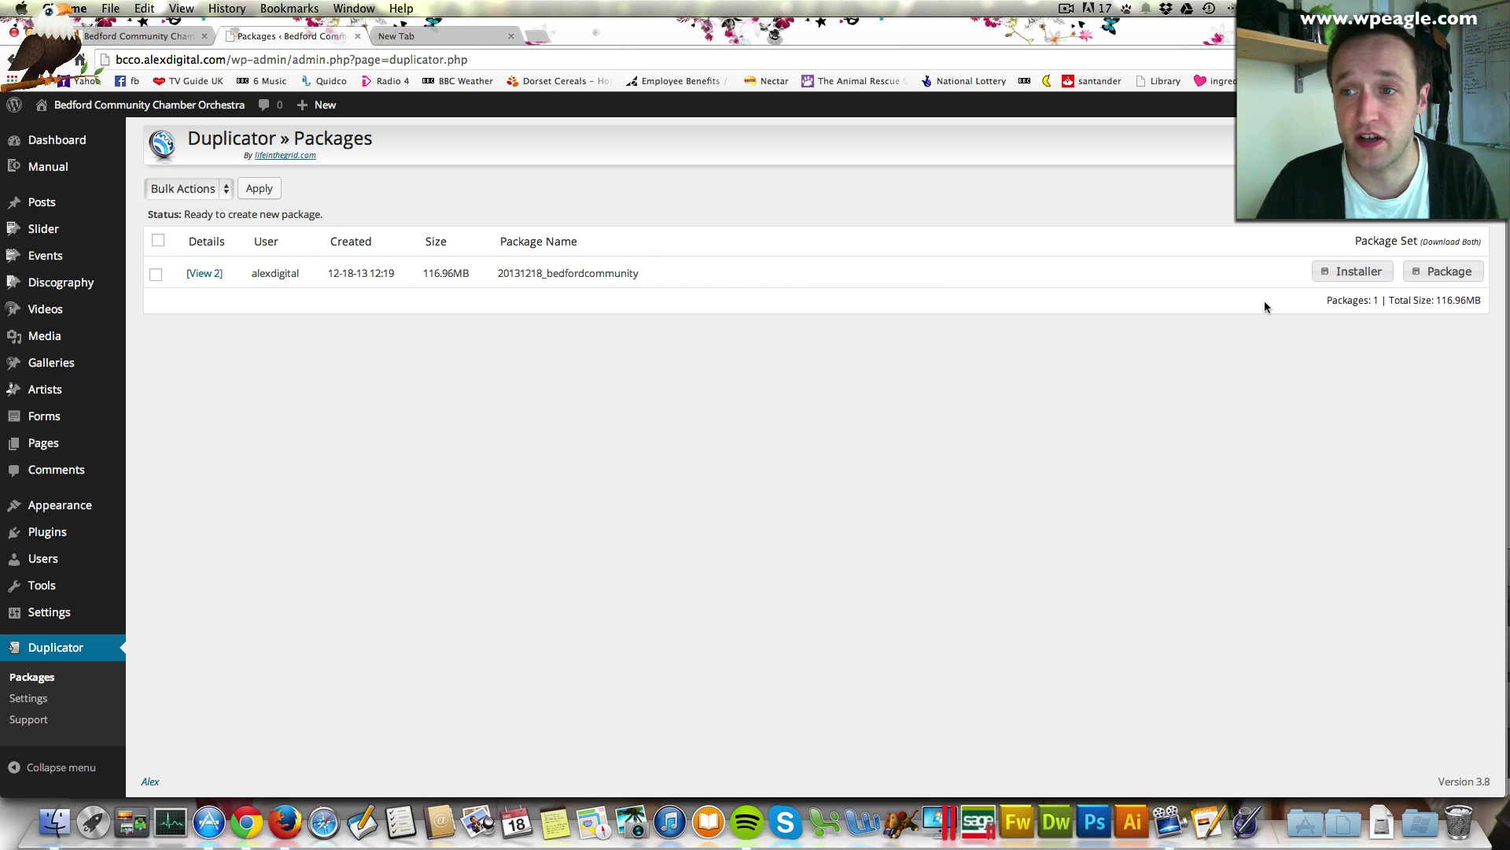
# Download the installer for the finished 116.96MB 20131218_bedfordcommunity package.
pyautogui.click(1353, 271)
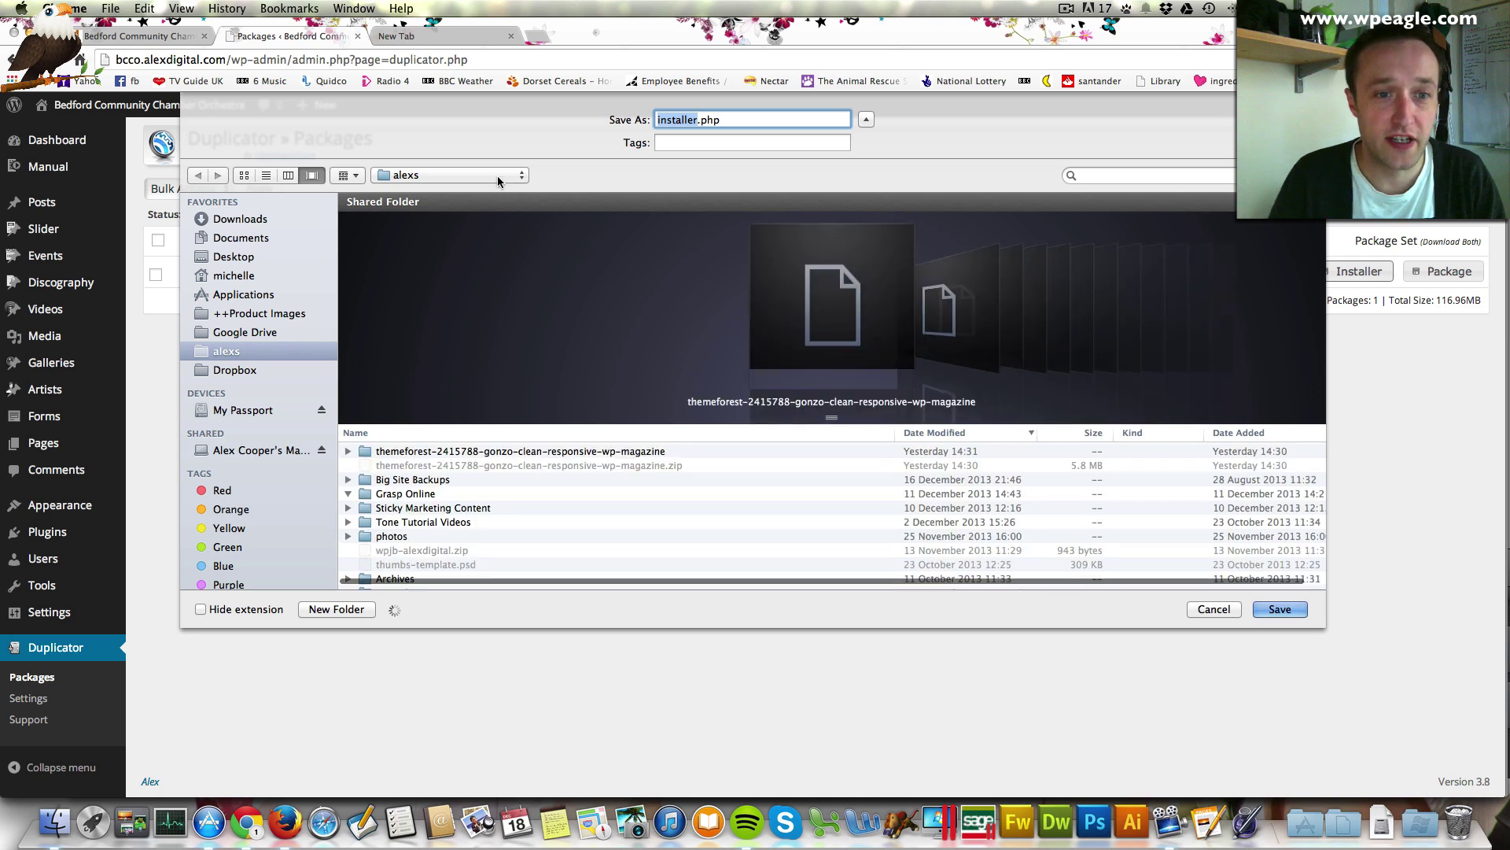
# Save installer.php into a newly created folder named BCCO Site move.
pyautogui.click(347, 612)
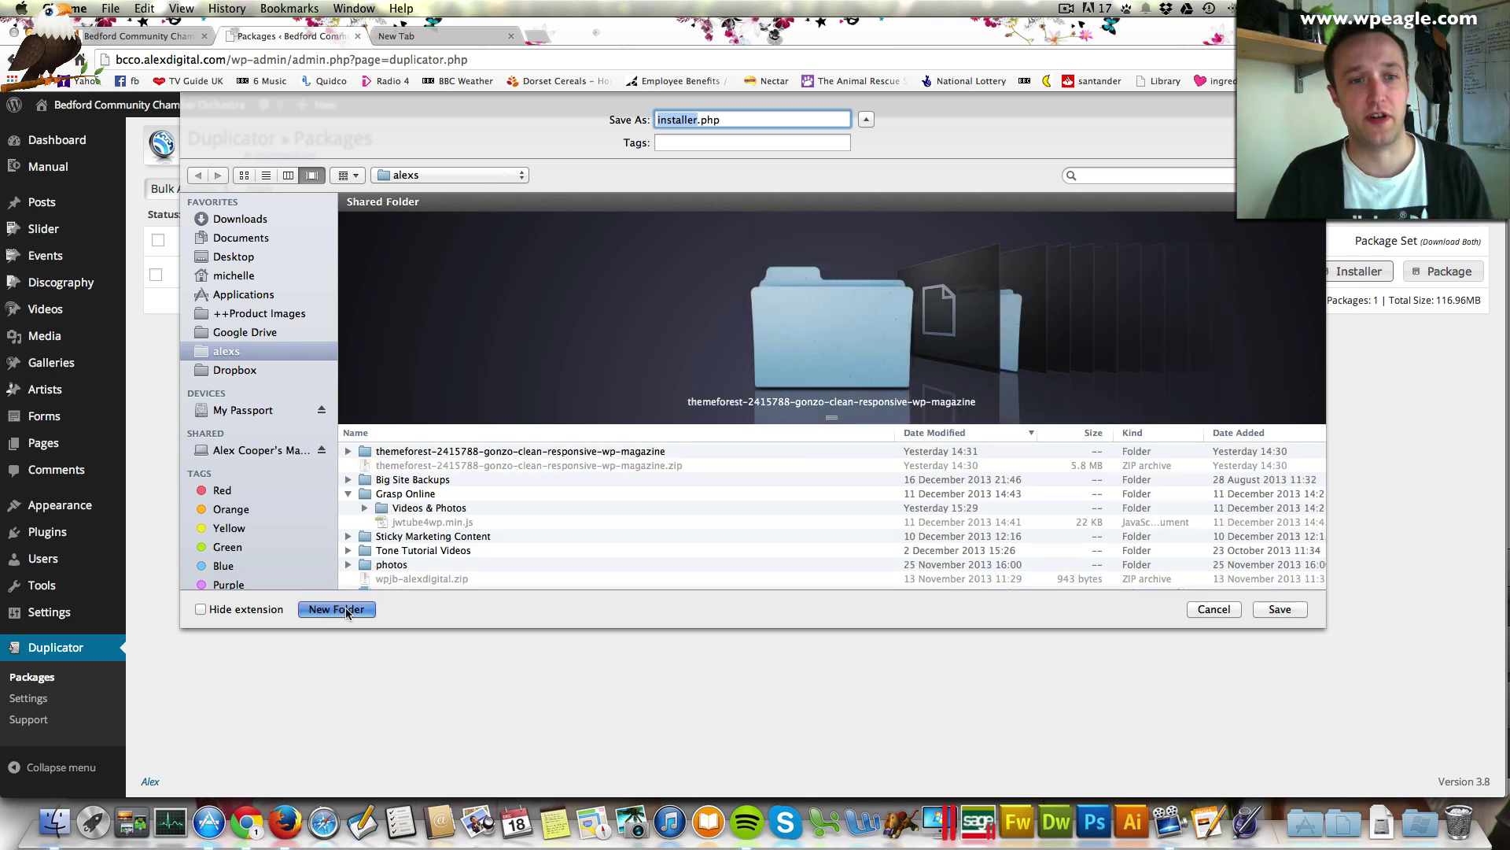
pyautogui.write('BCCO Site move')
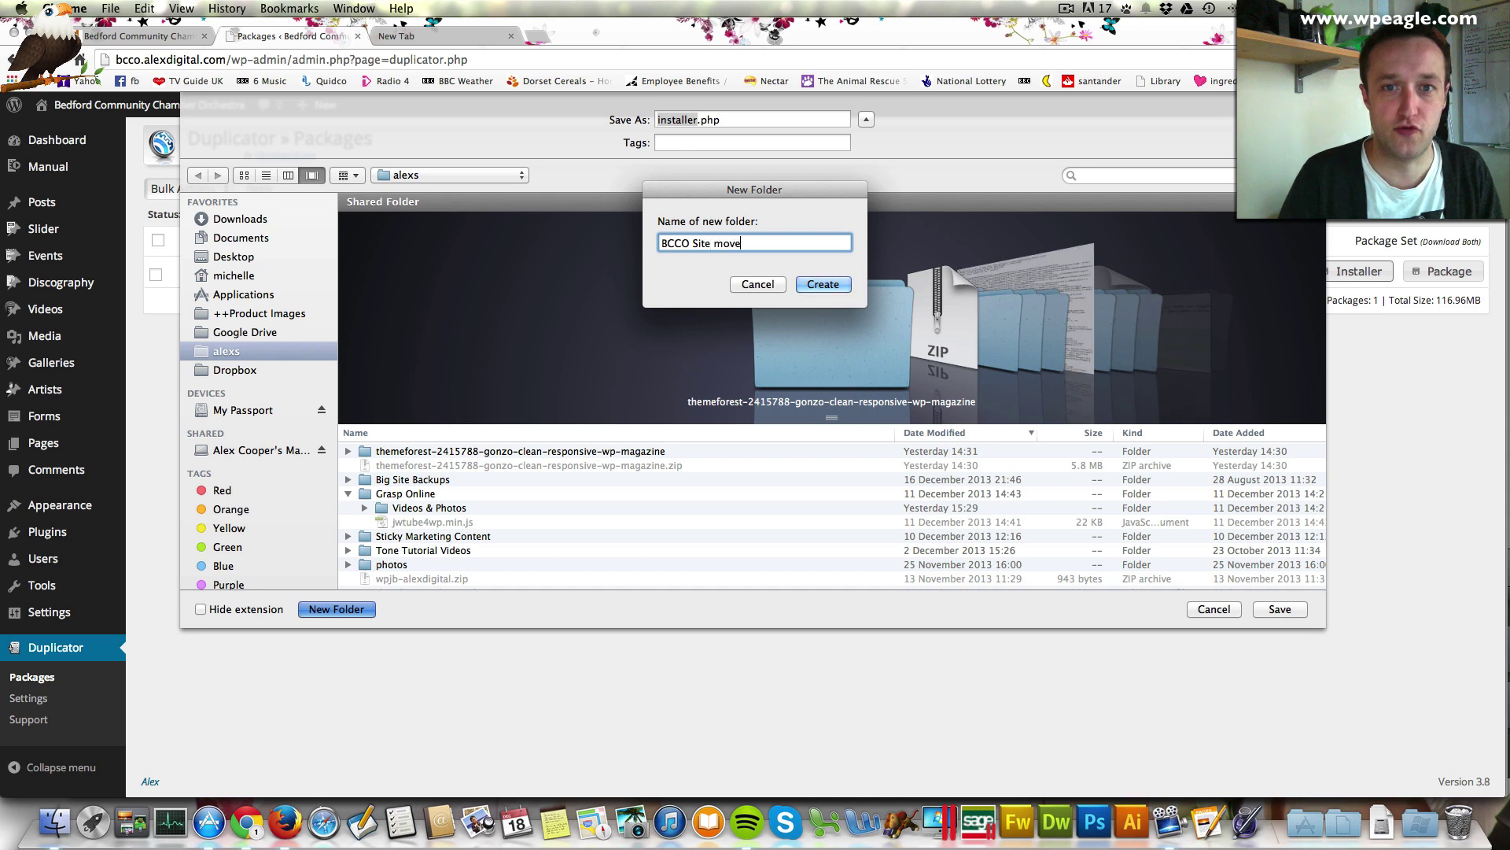
pyautogui.press('Return')
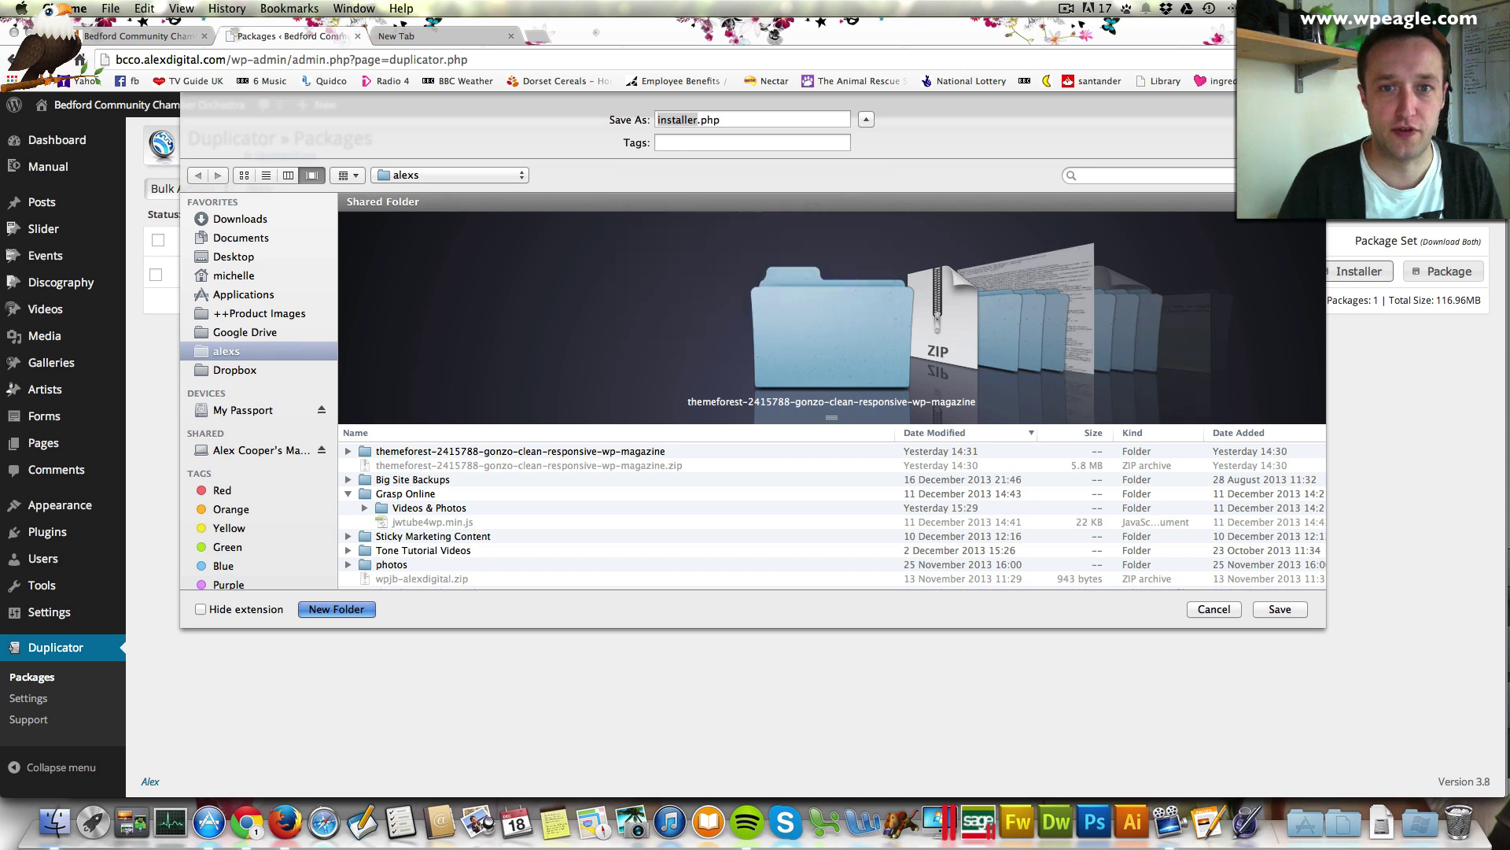
pyautogui.click(1278, 610)
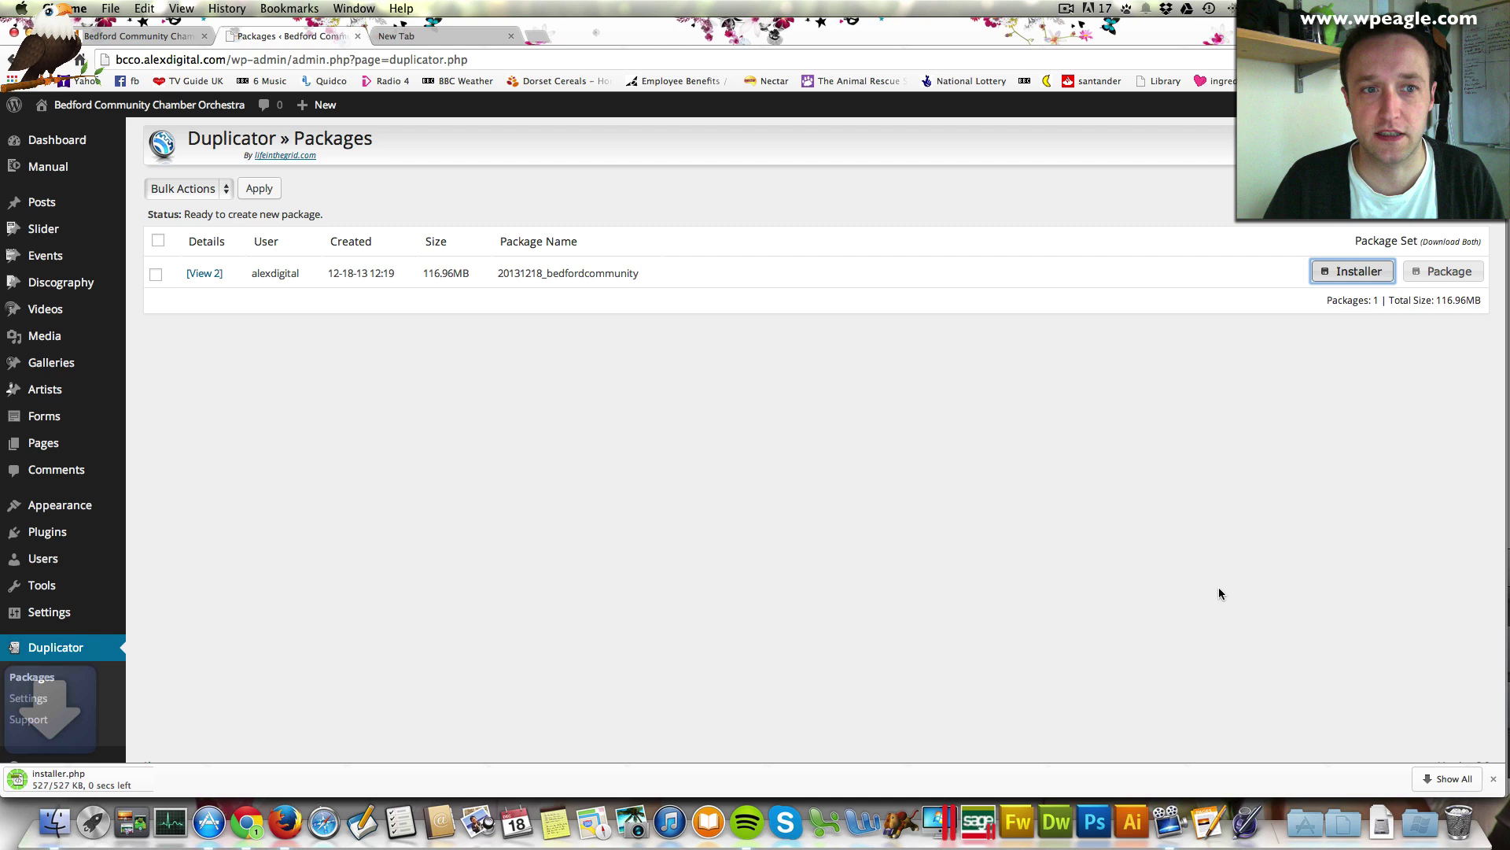
# Download the package zip into the same BCCO Site move folder.
pyautogui.click(1447, 273)
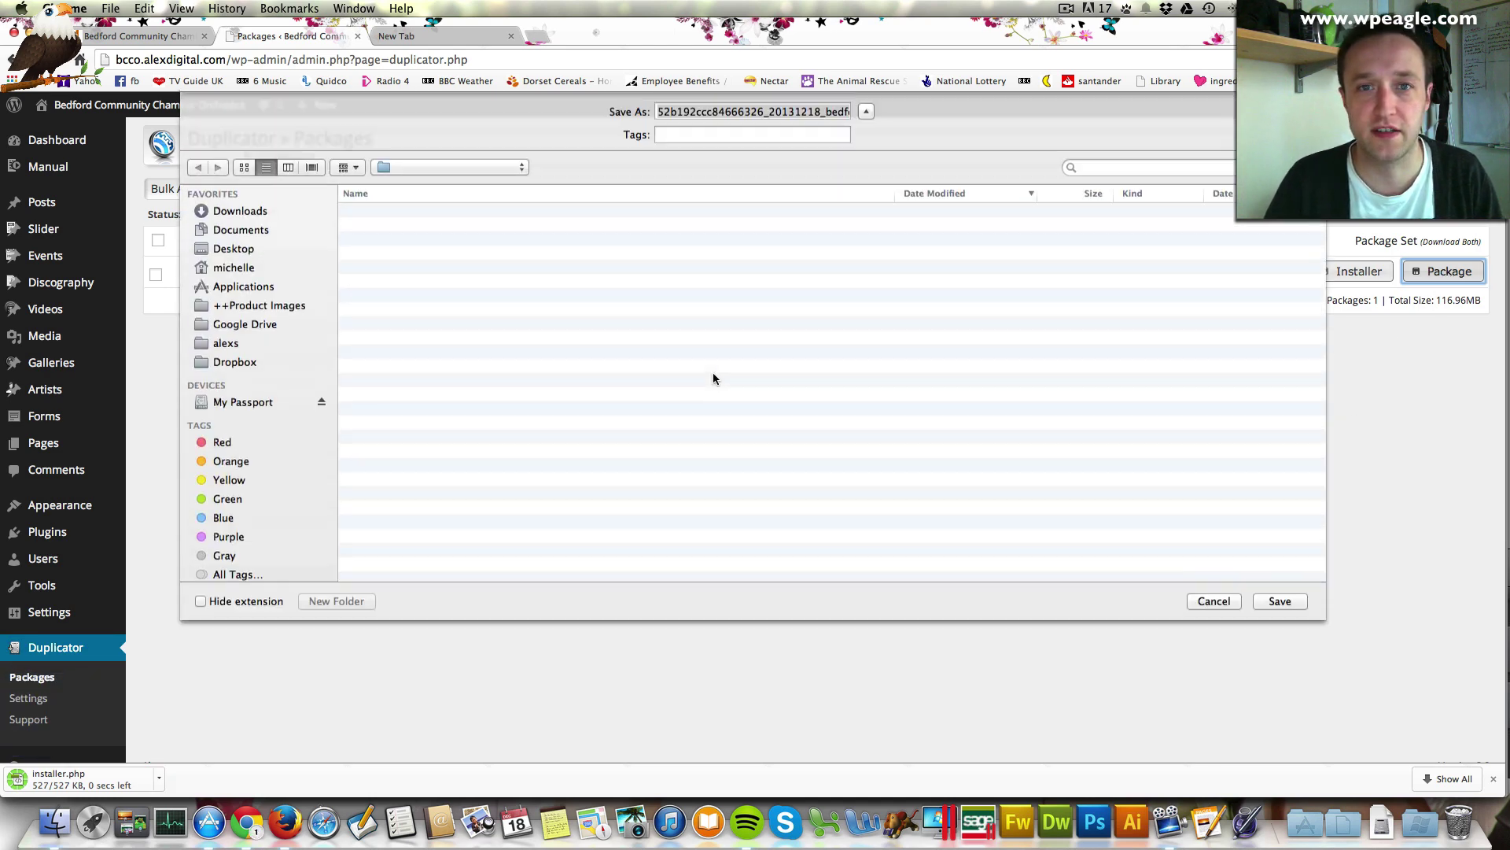
pyautogui.click(1280, 609)
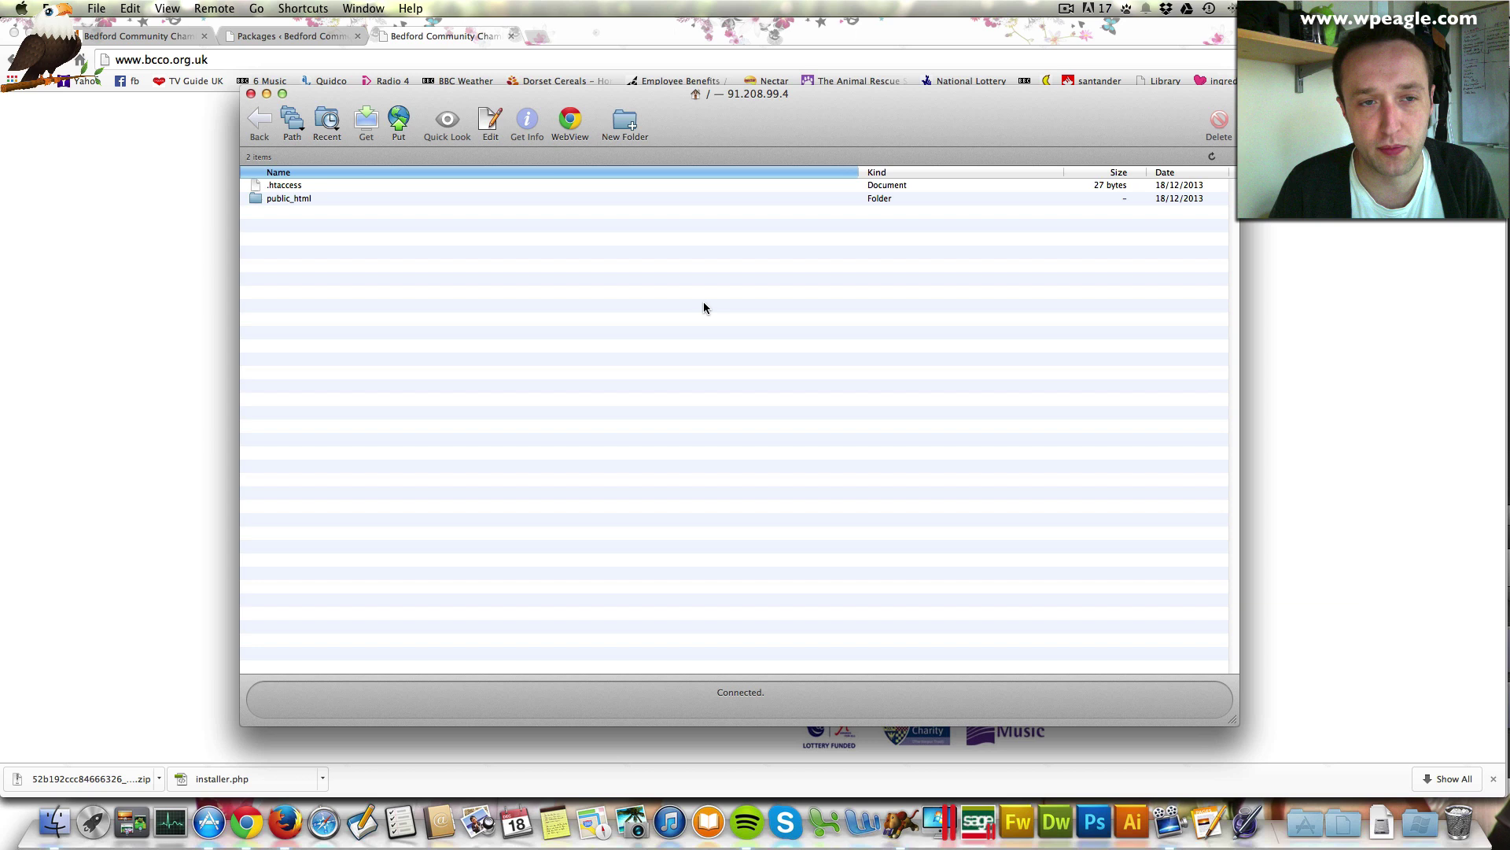
# Delete favicon.ico and index.php from the server's public_html folder and begin an upload.
pyautogui.doubleClick(285, 198)
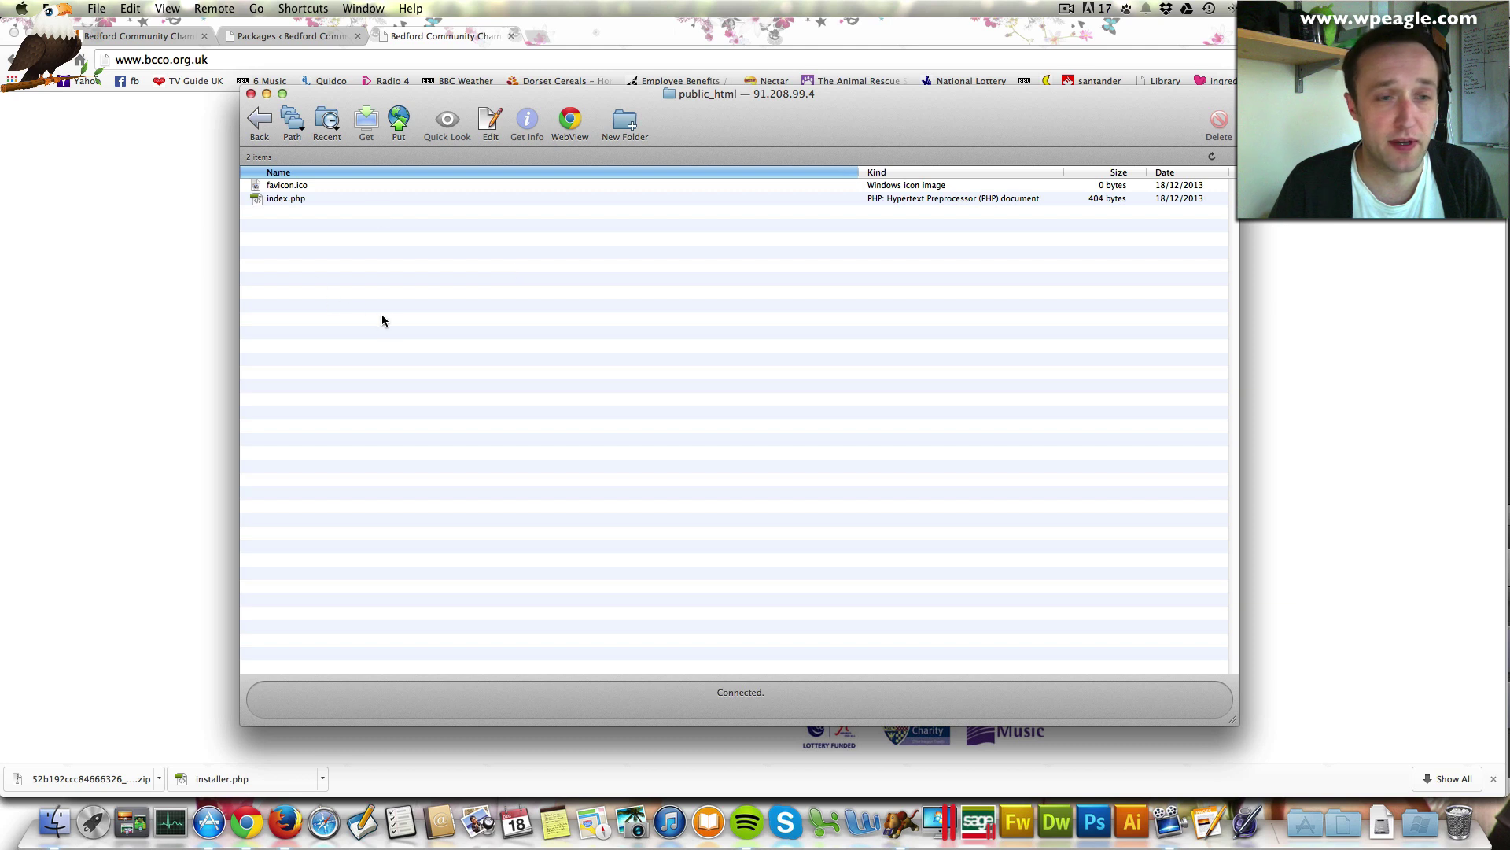
pyautogui.click(296, 200)
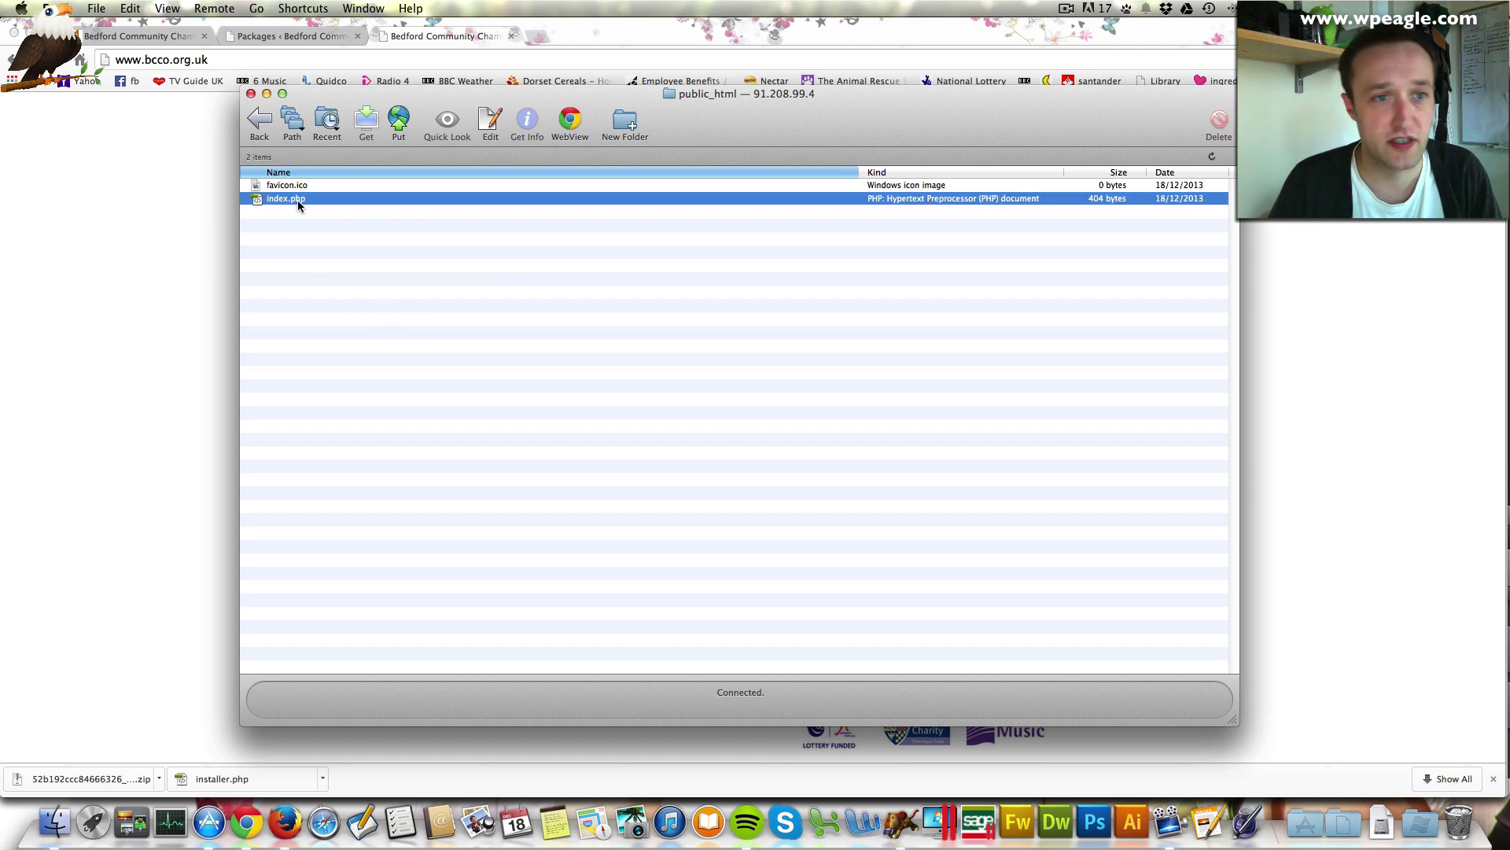
pyautogui.click(326, 186)
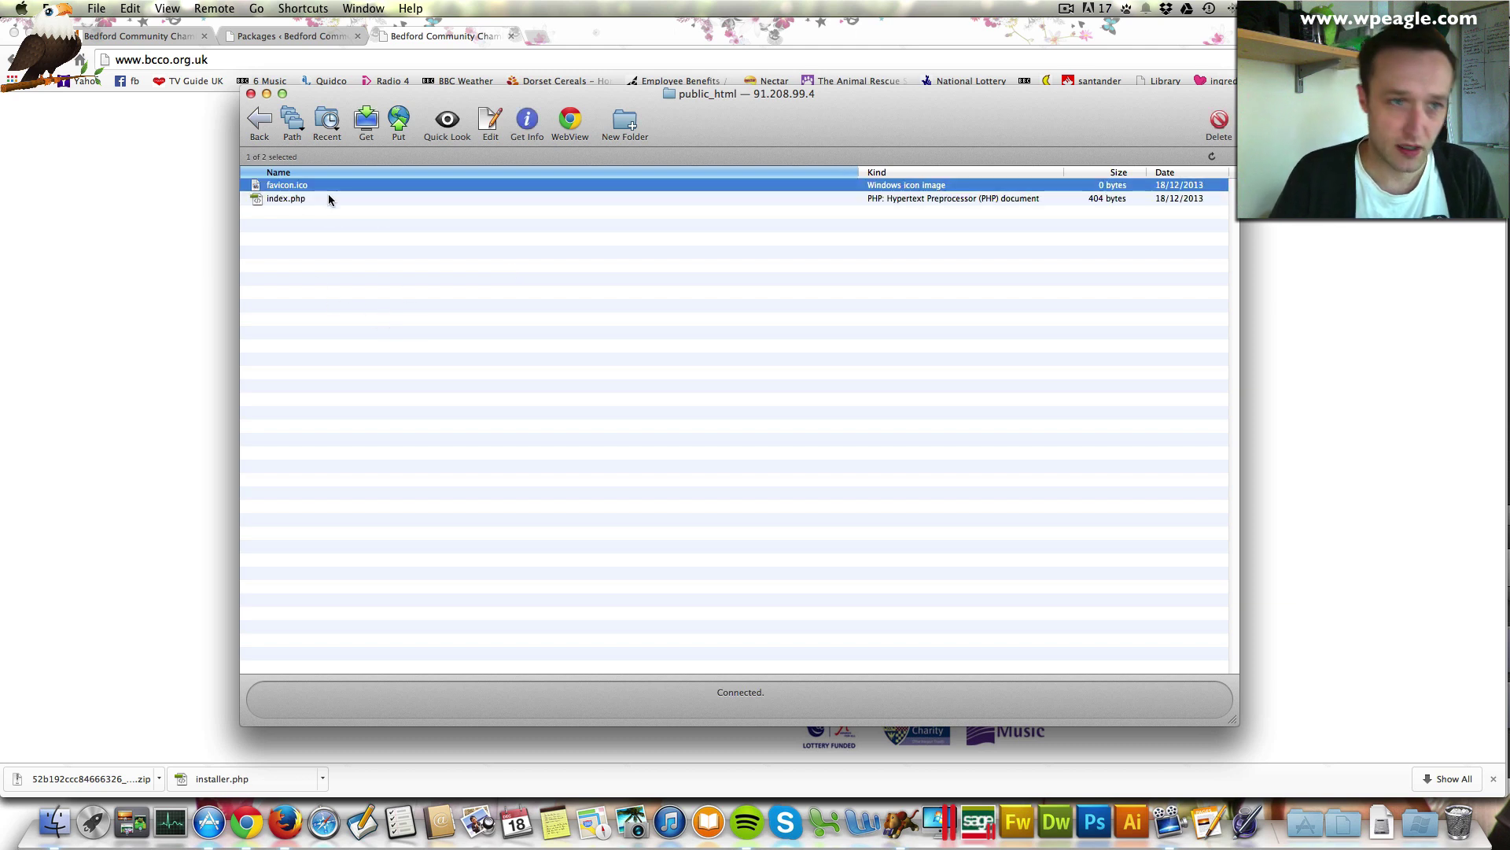
pyautogui.keyDown('shift'); pyautogui.click(325, 200); pyautogui.keyUp('shift')
pyautogui.click(1219, 122)
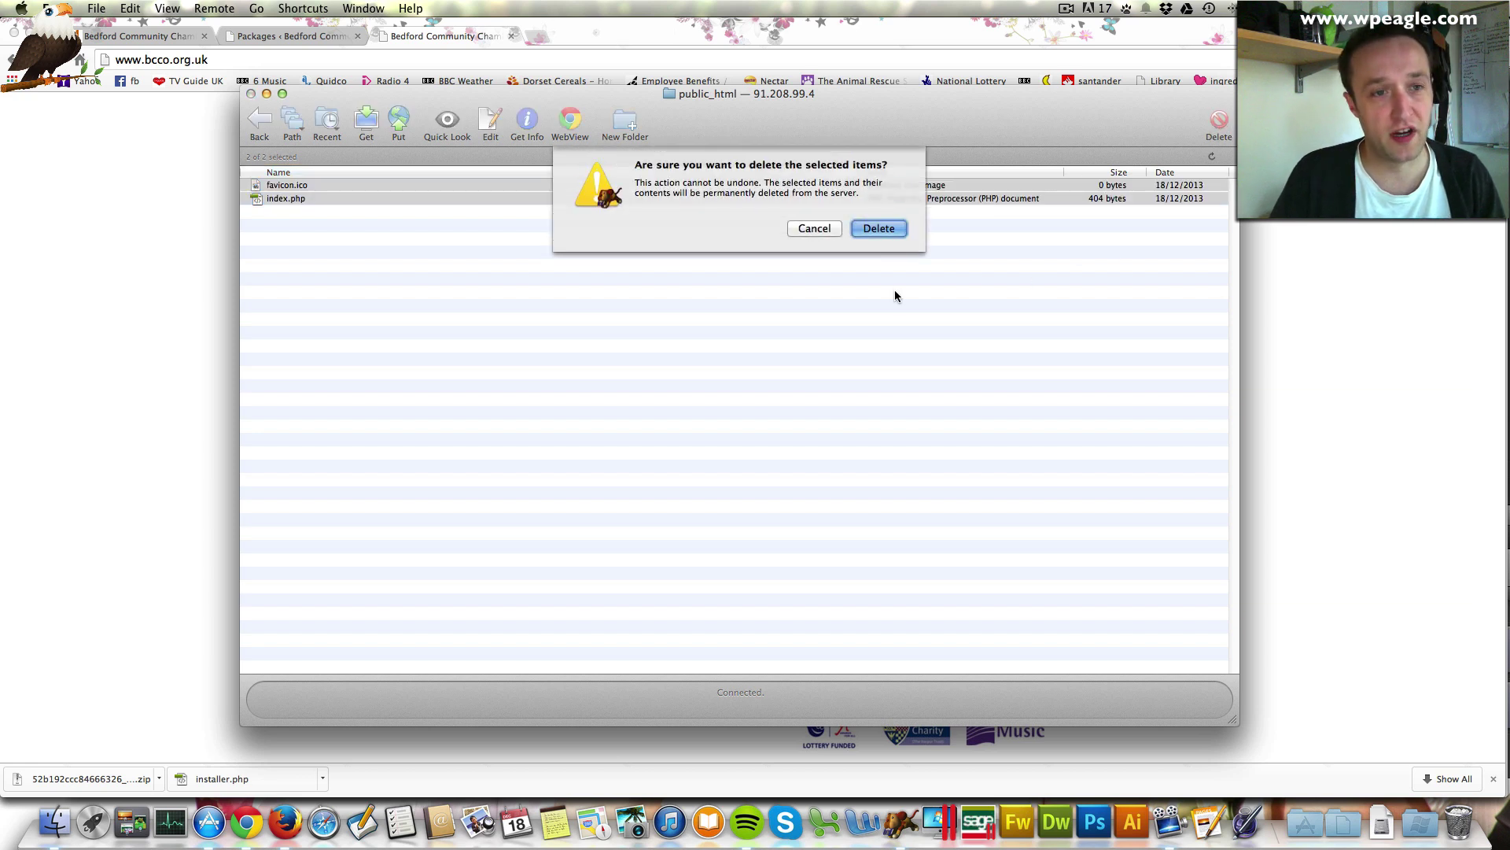
pyautogui.click(881, 229)
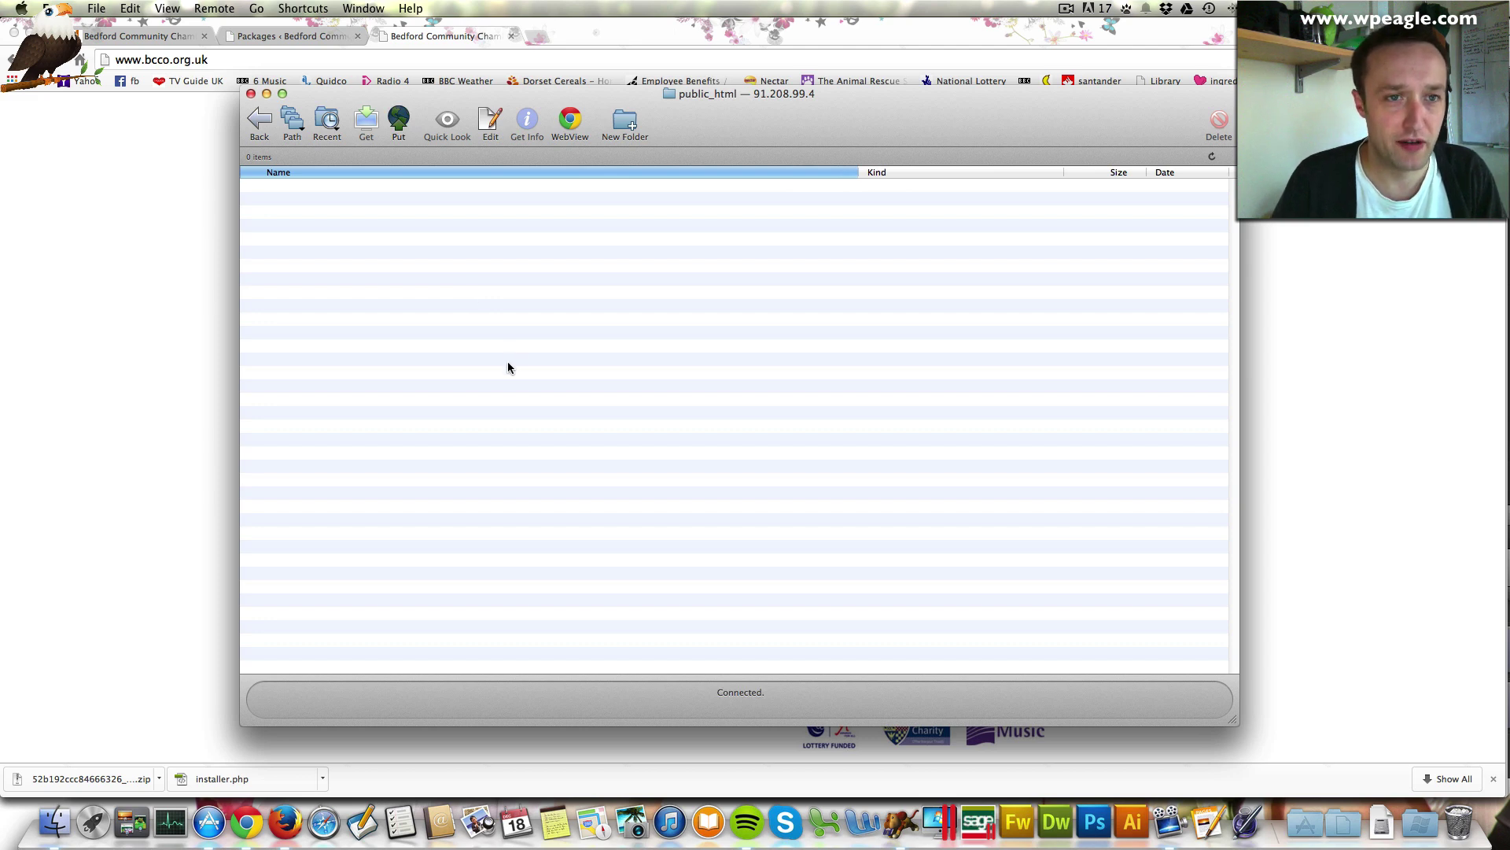
pyautogui.press('super+shift+p')
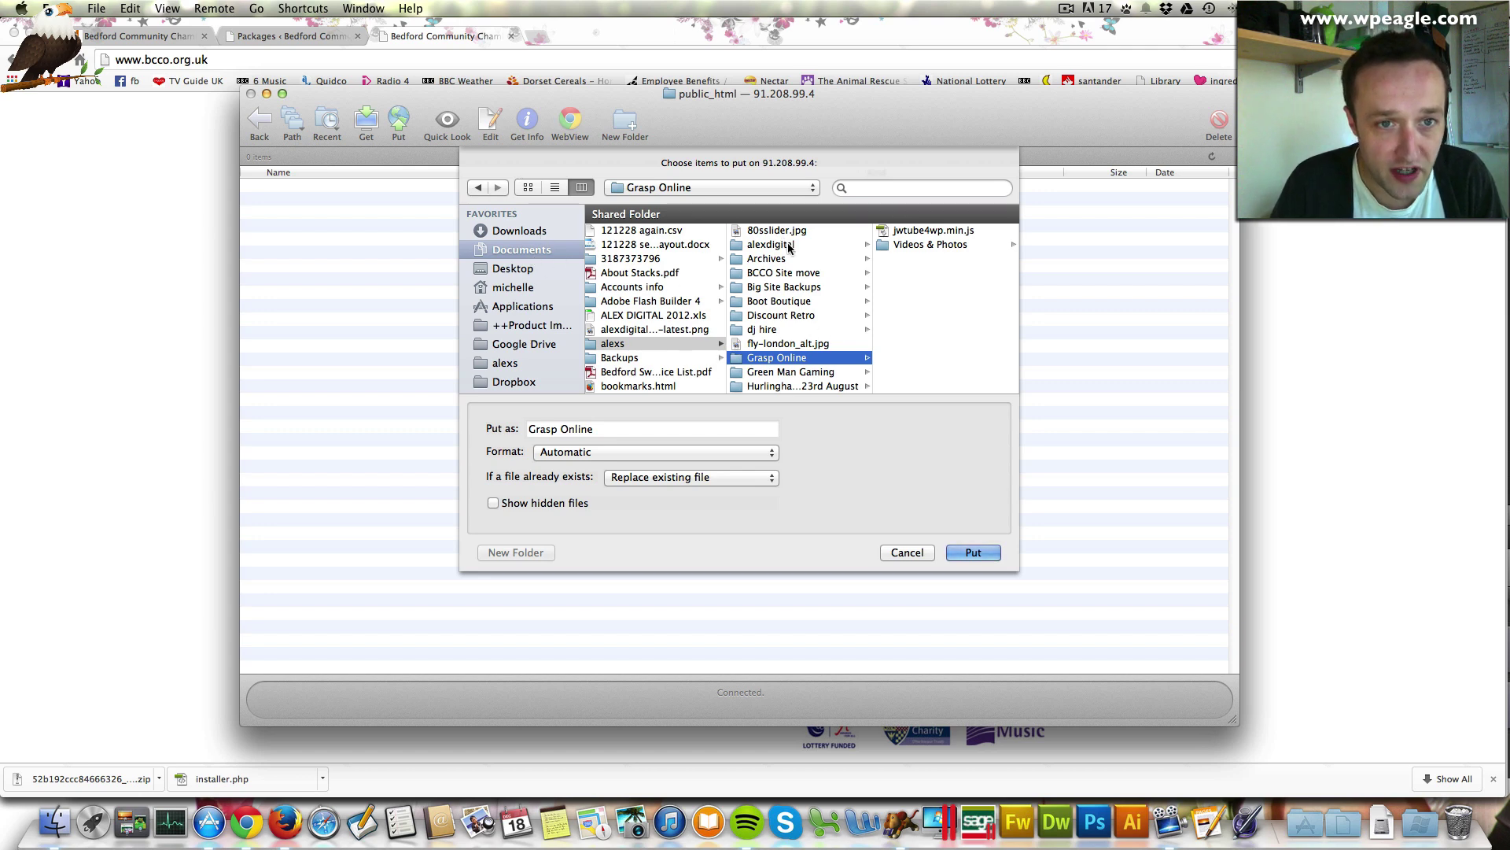
# Upload the package zip and installer.php from BCCO Site move into public_html.
pyautogui.click(787, 273)
pyautogui.click(948, 231)
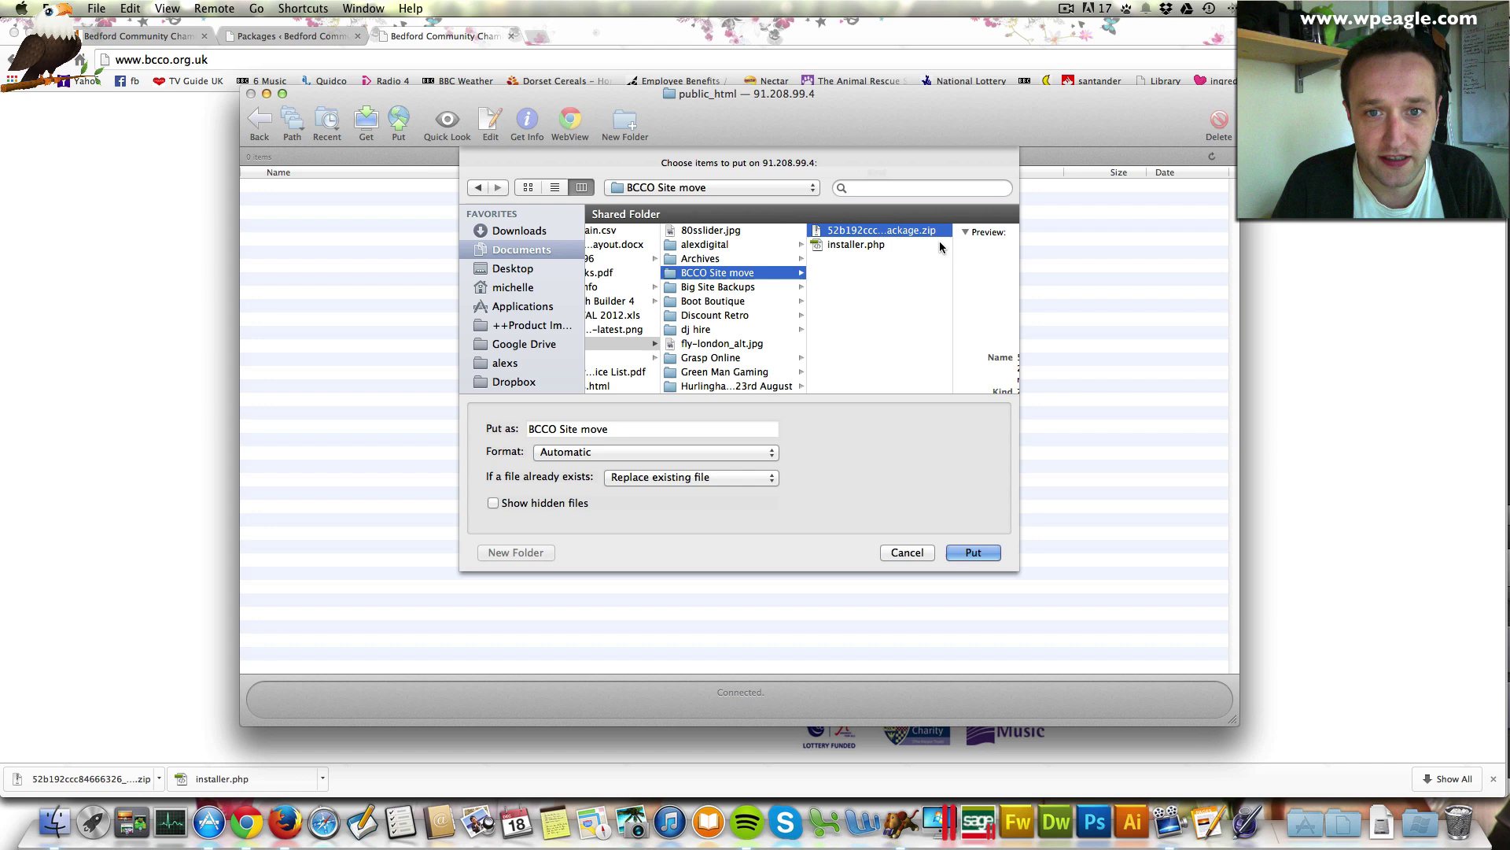
pyautogui.keyDown('shift'); pyautogui.click(779, 245); pyautogui.keyUp('shift')
pyautogui.click(993, 552)
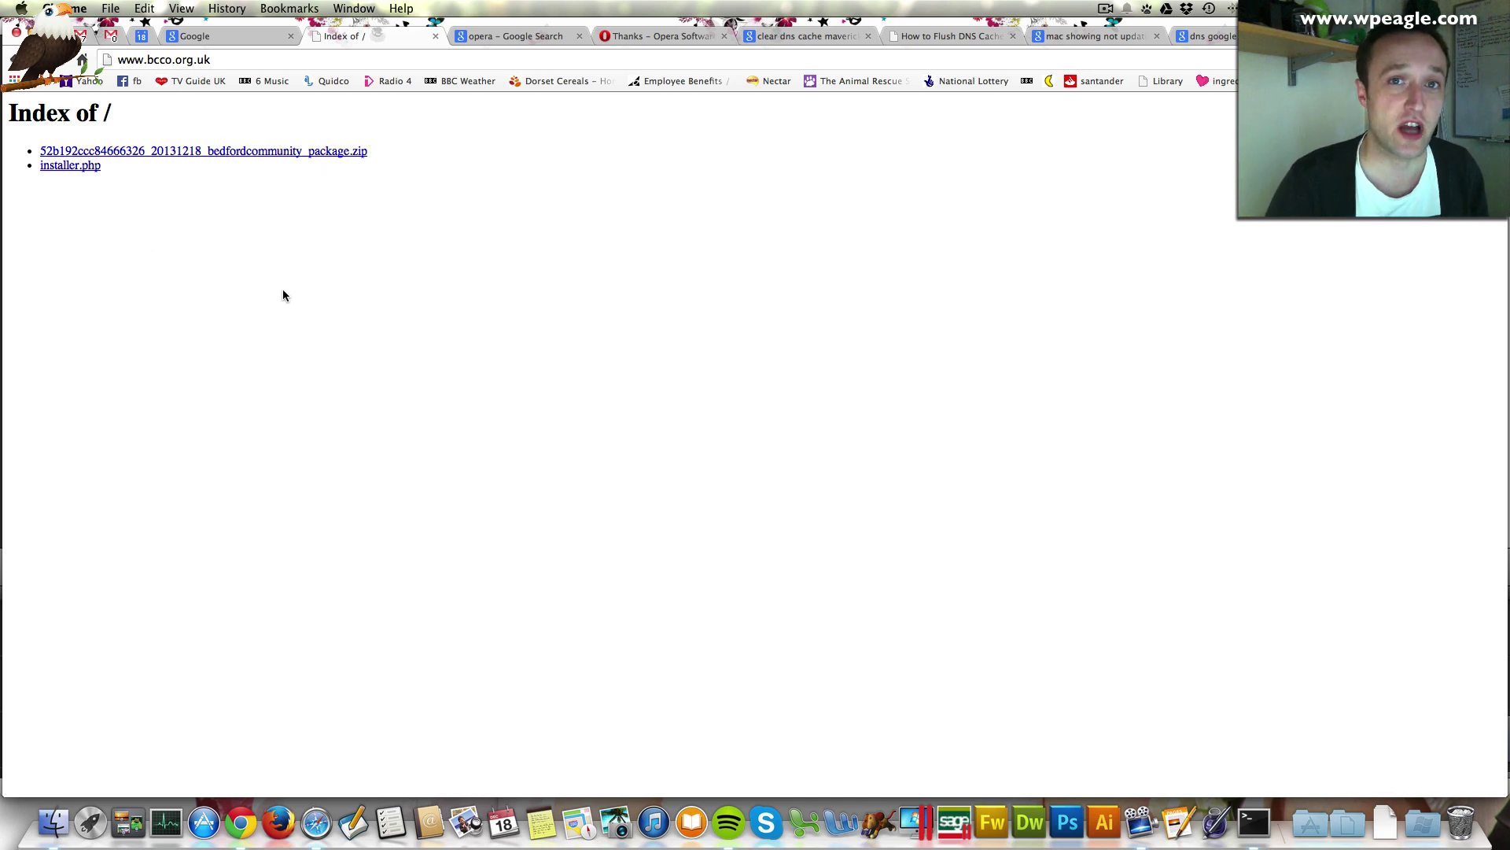
pyautogui.click(87, 170)
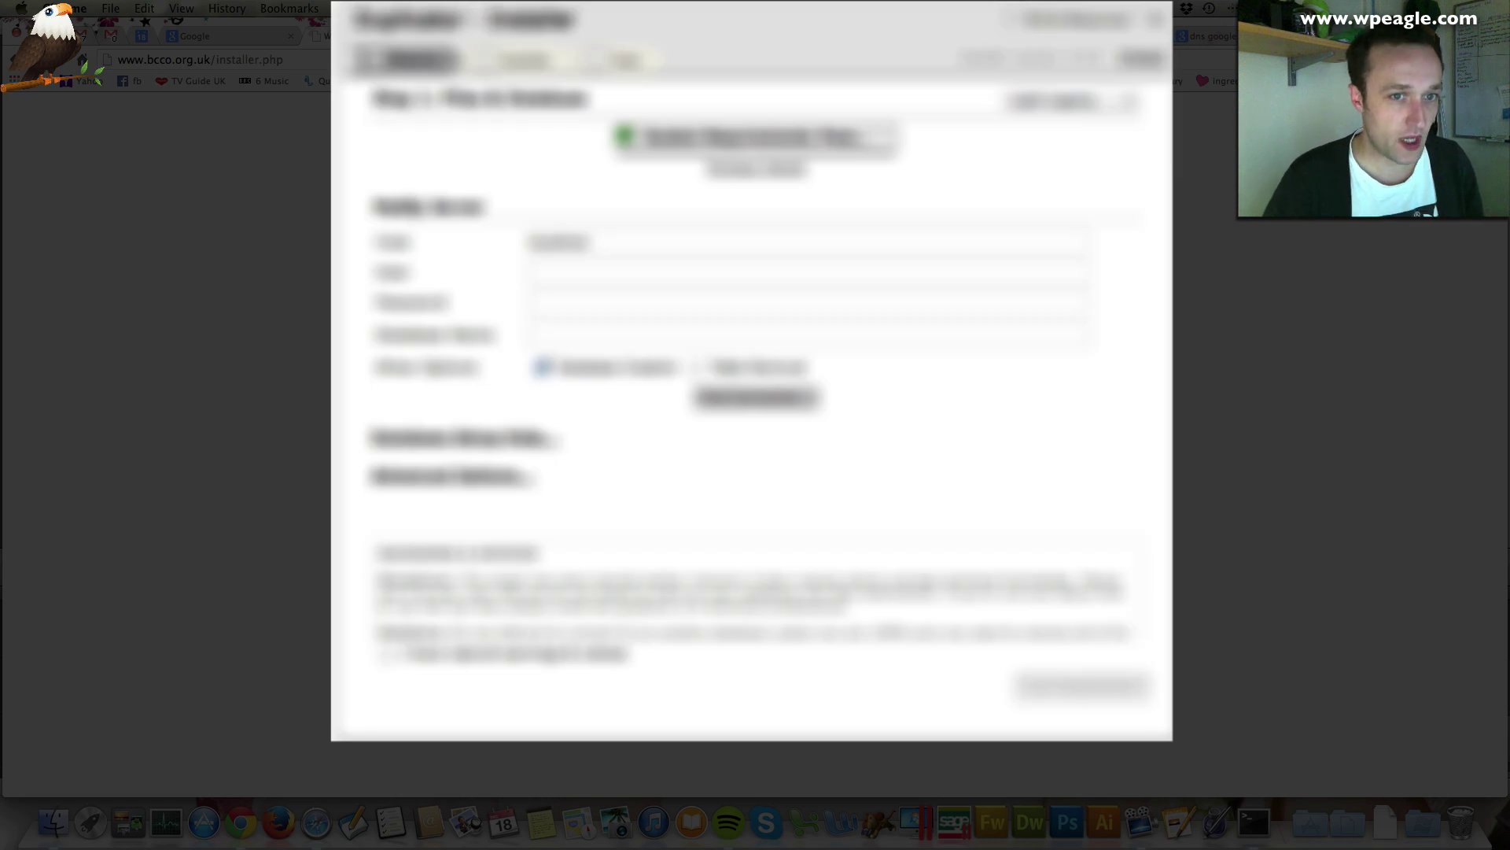
pyautogui.doubleClick(630, 243)
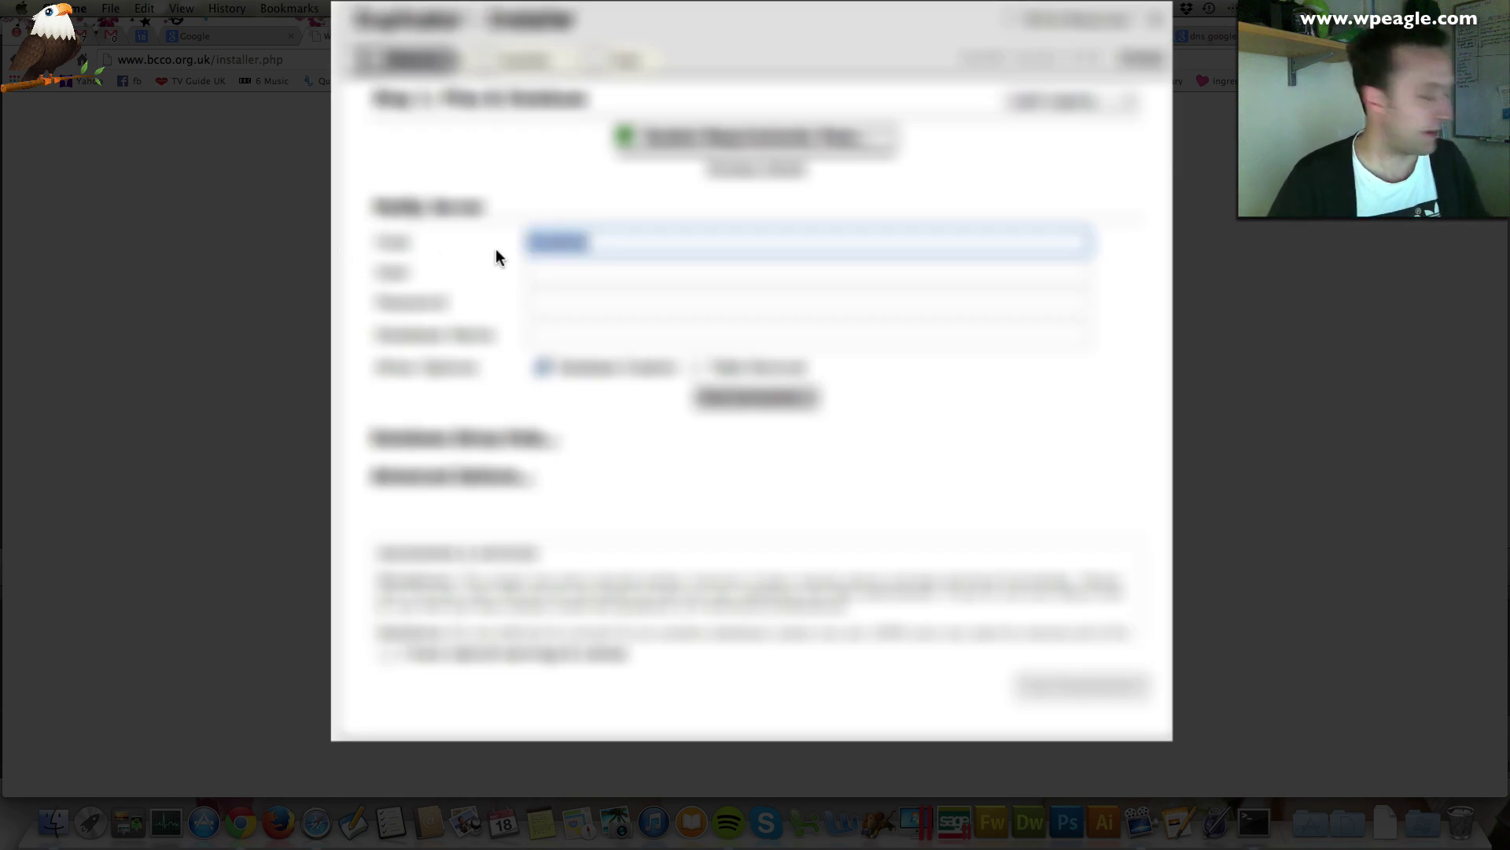
pyautogui.press('BackSpace')
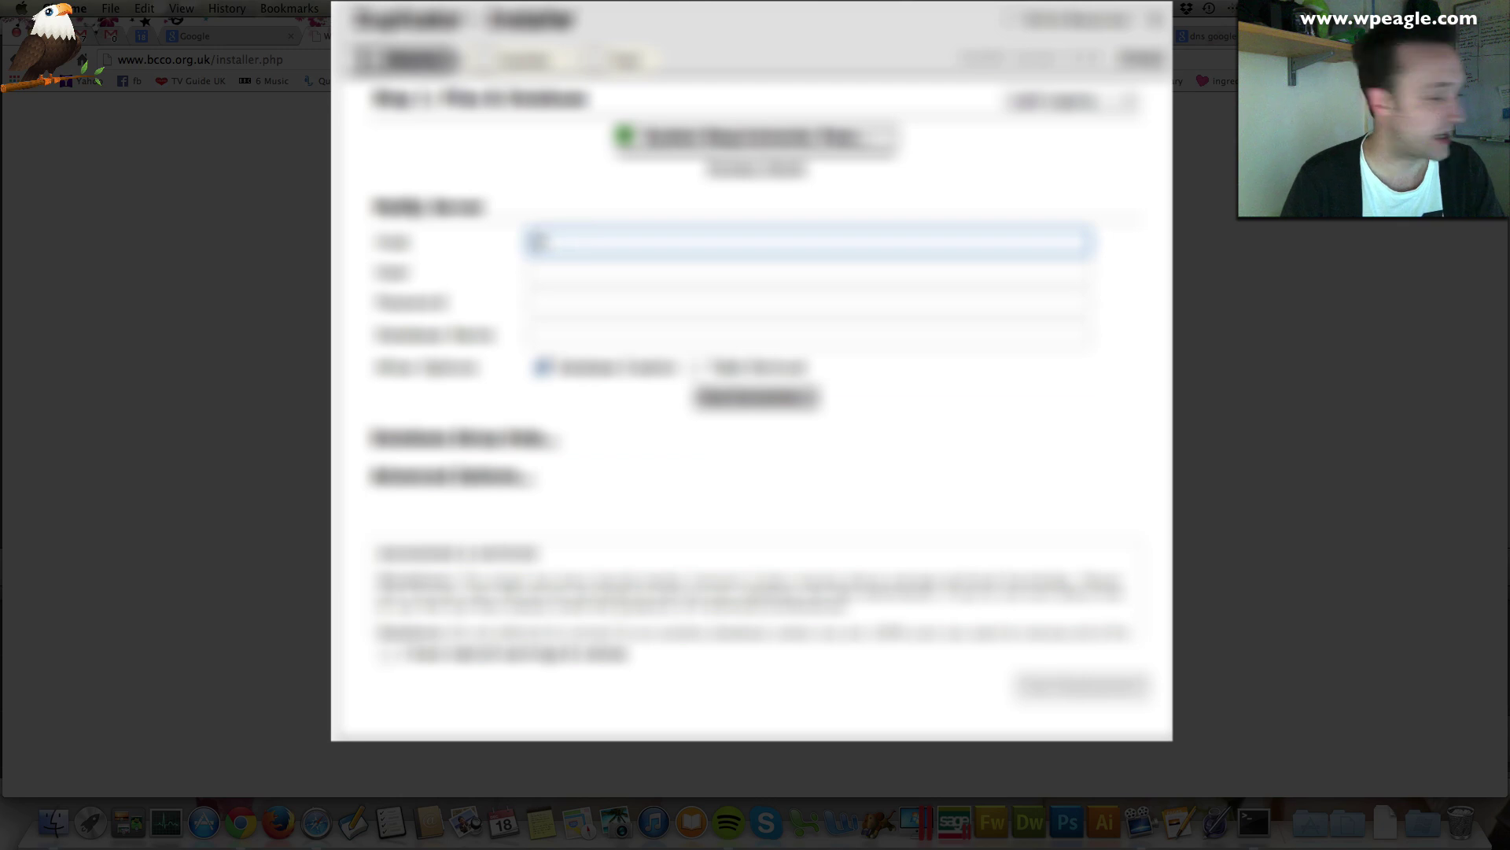
pyautogui.write('localhost')
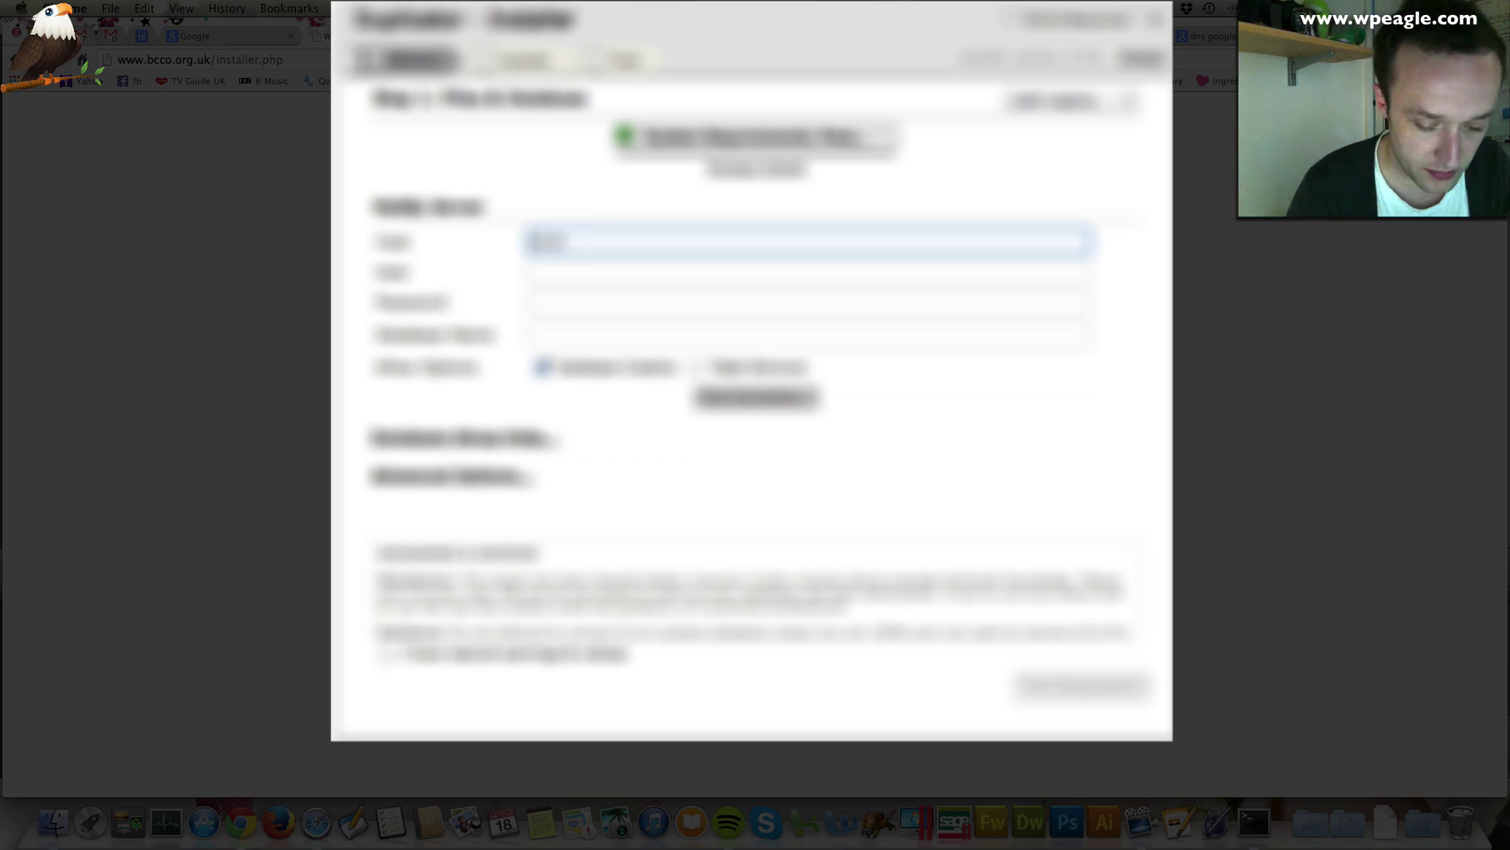
pyautogui.write(':3306')
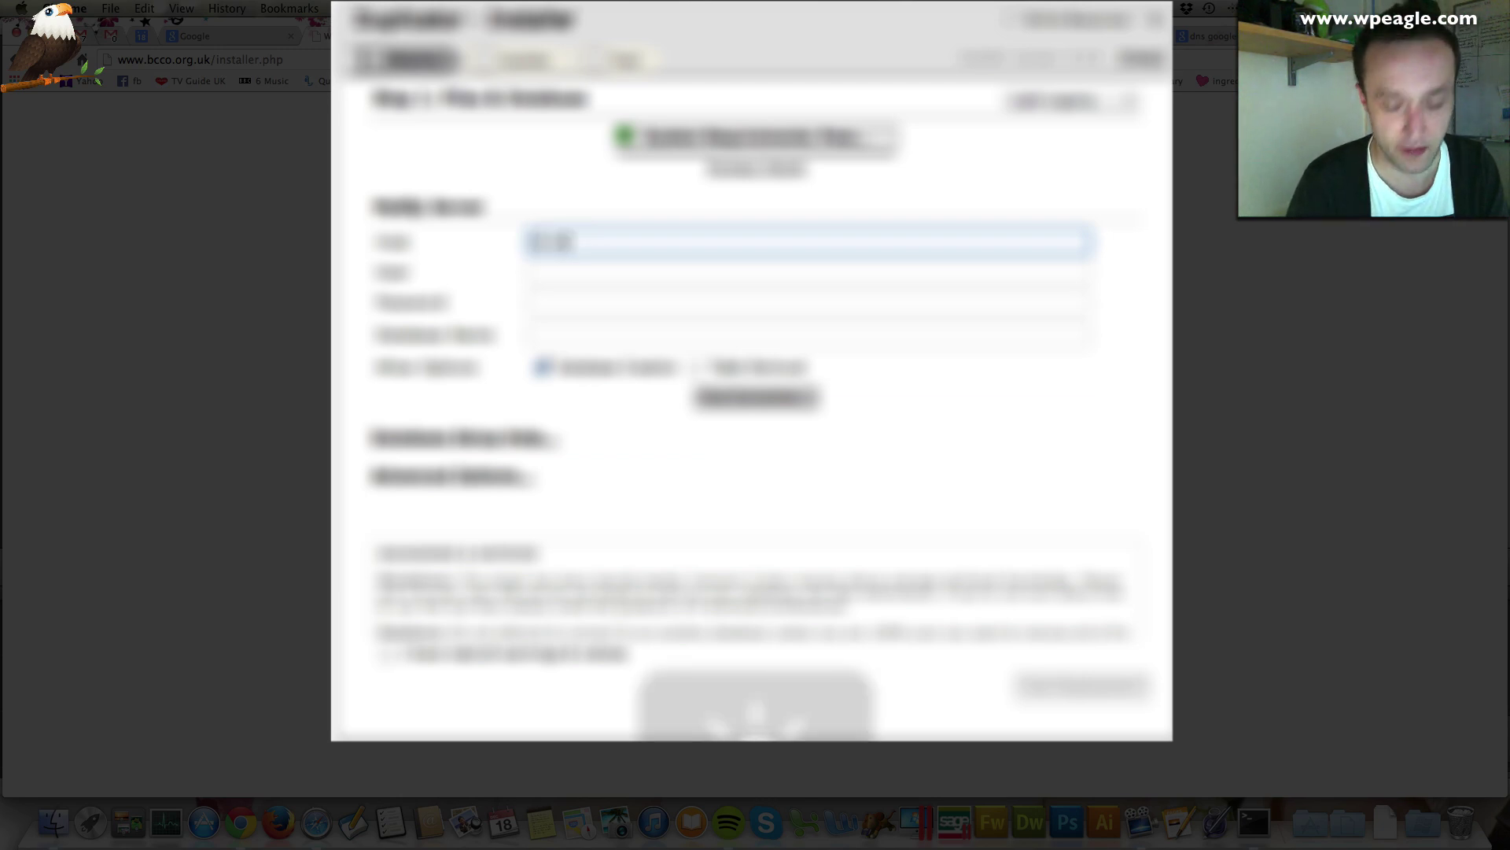
pyautogui.write('06')
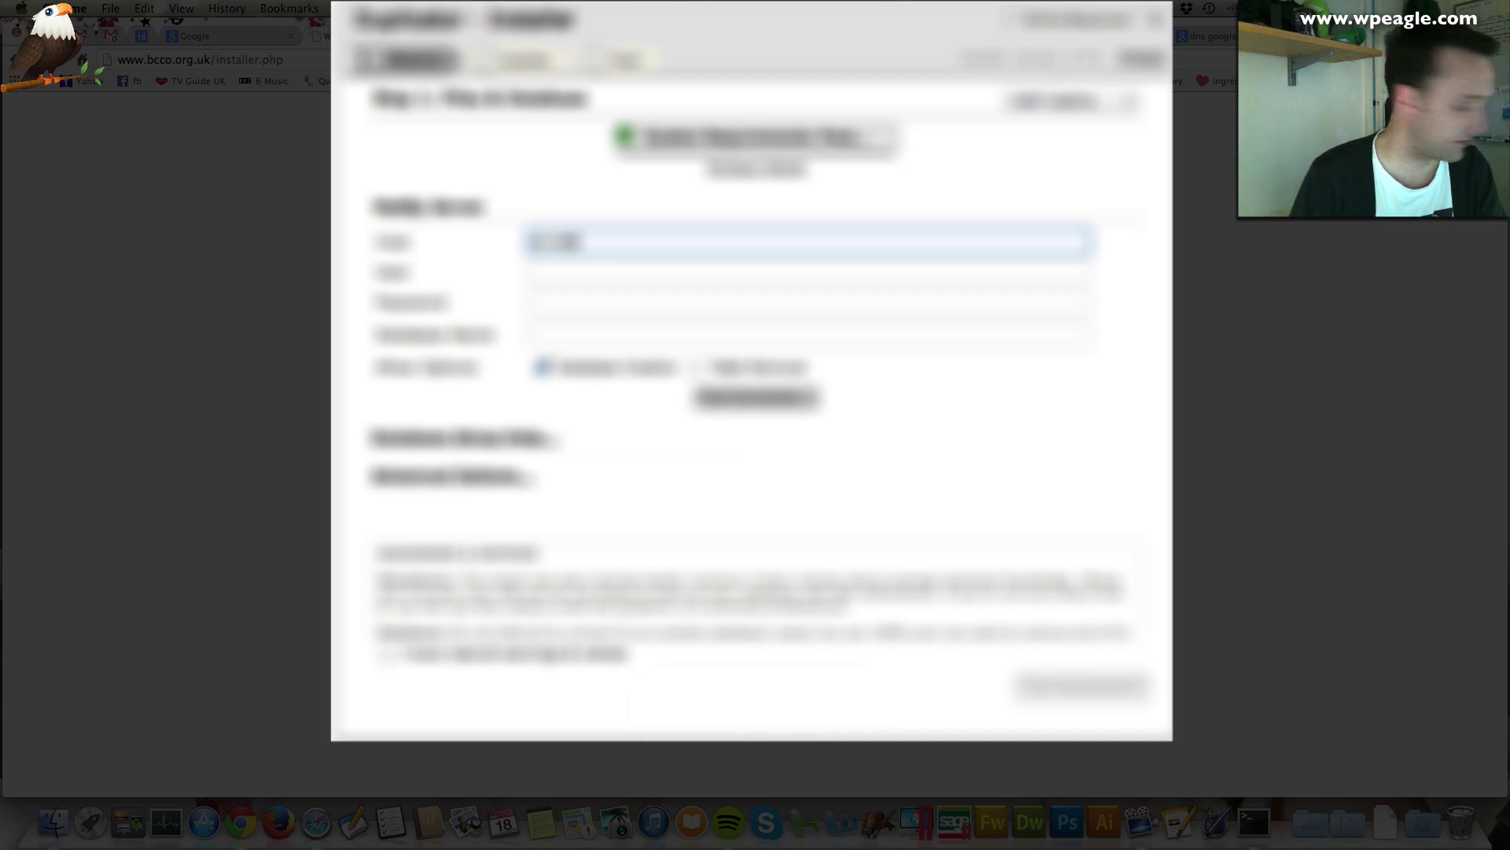
pyautogui.write('3306')
pyautogui.press('Tab')
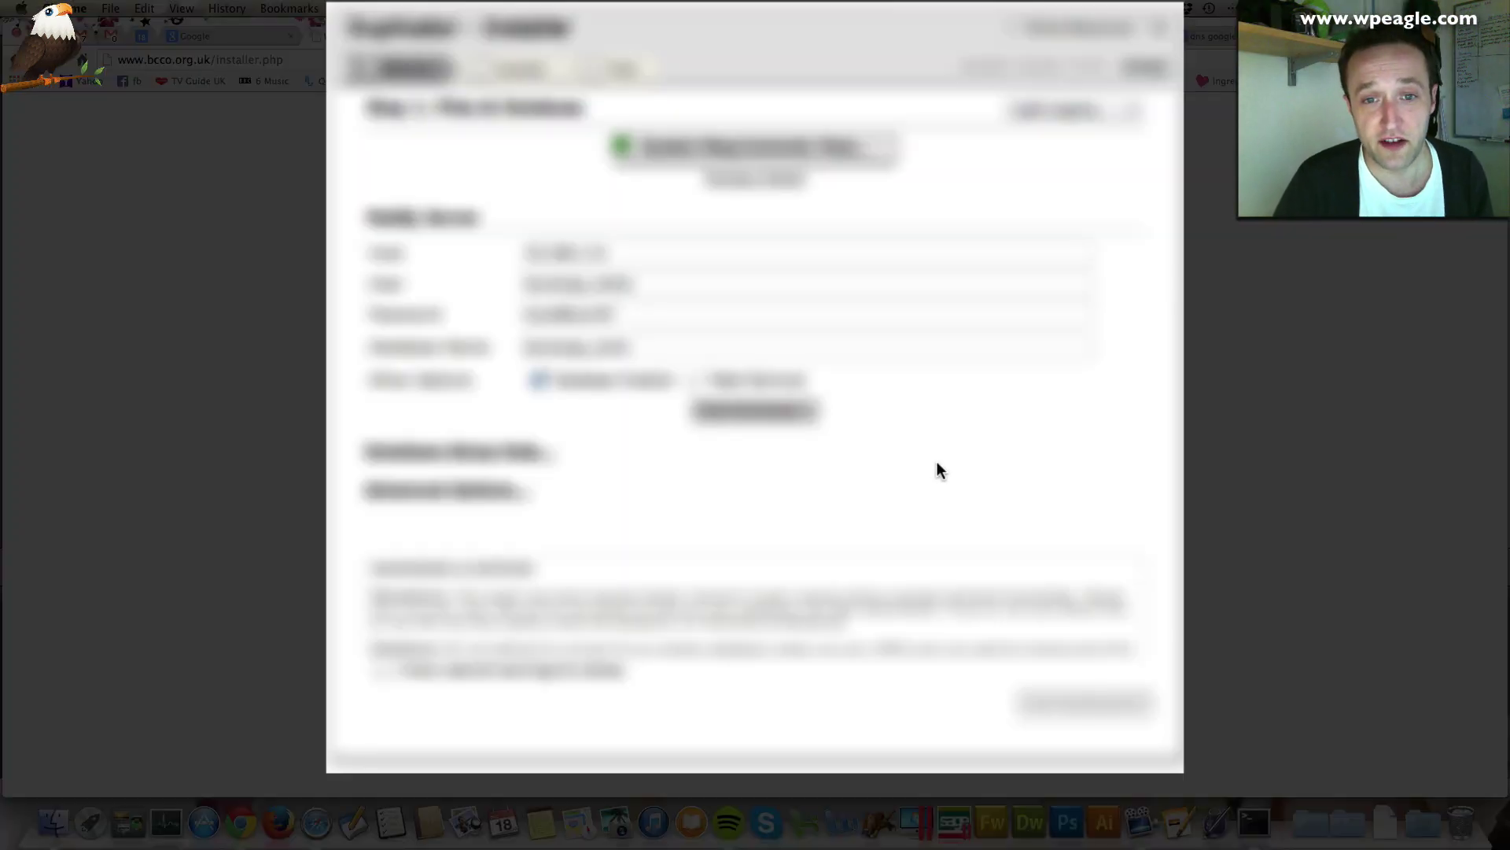
pyautogui.click(781, 421)
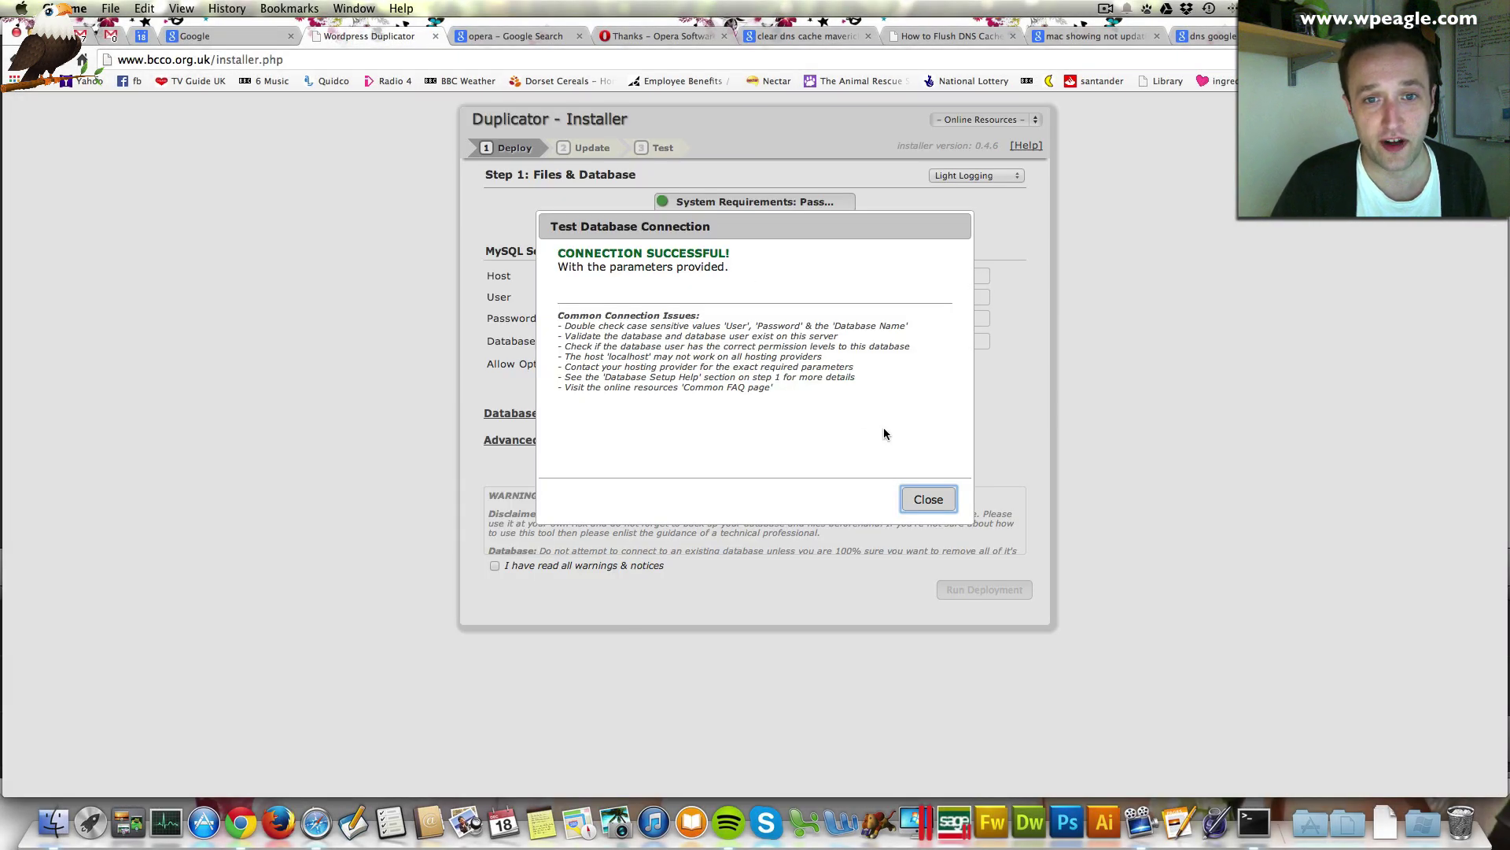
# Acknowledge all warnings and notices, then run and confirm the files-and-database deployment.
pyautogui.click(926, 500)
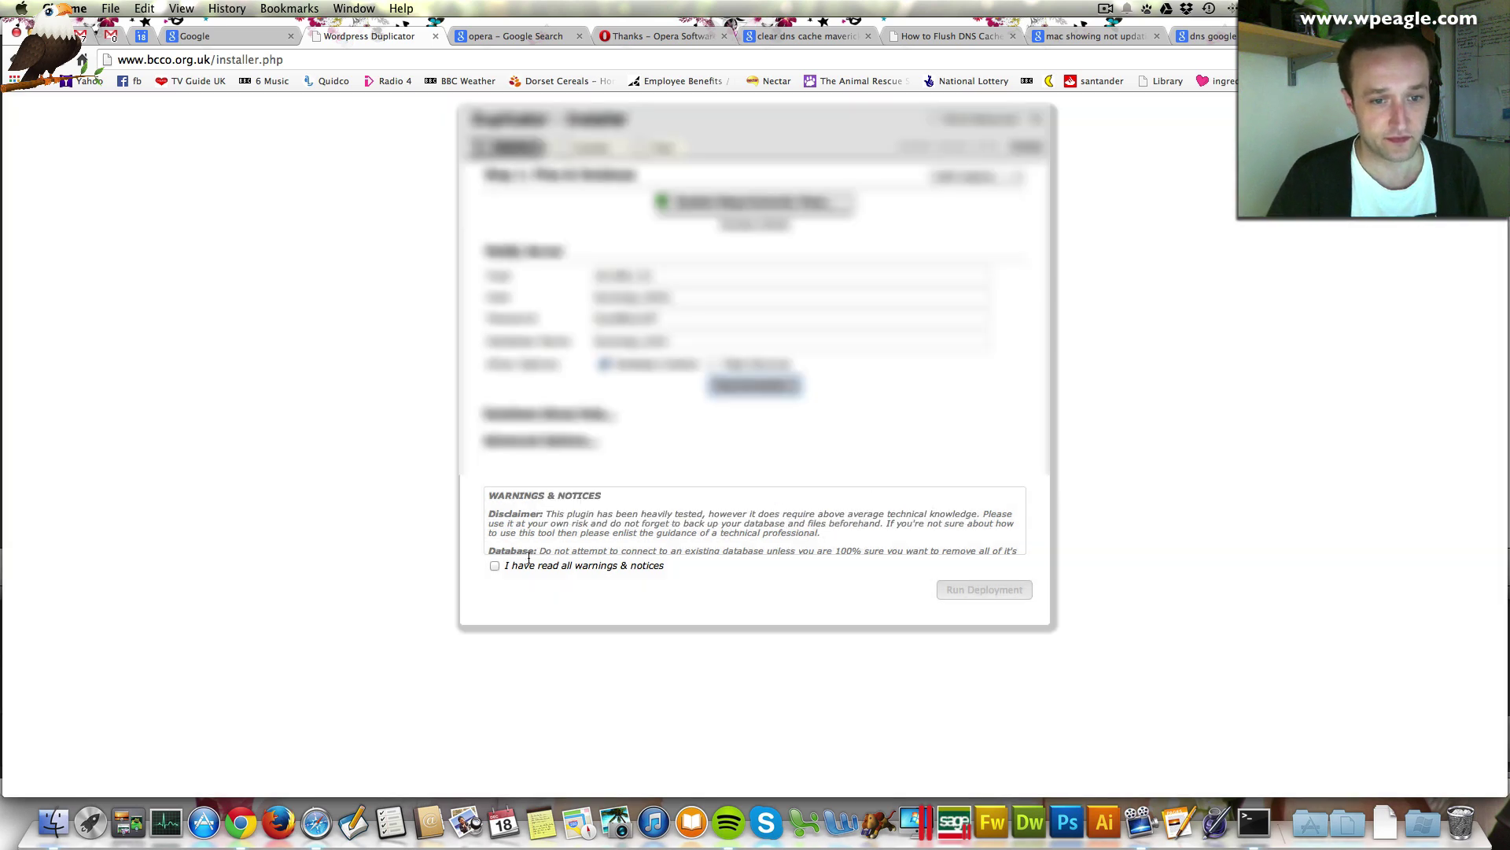
pyautogui.click(496, 566)
pyautogui.scroll(-10, 553, 508)
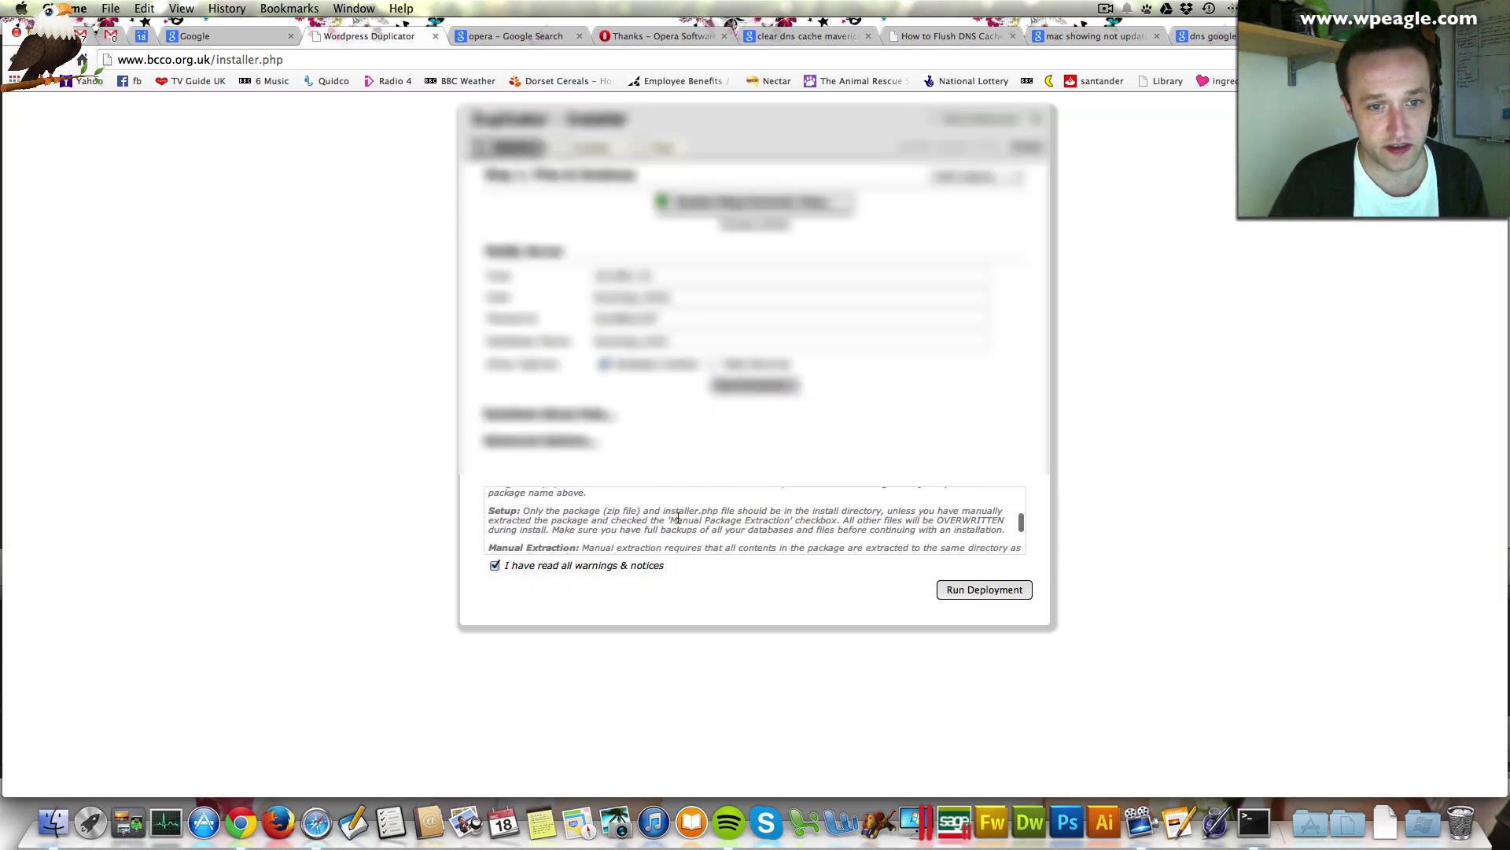
pyautogui.click(592, 449)
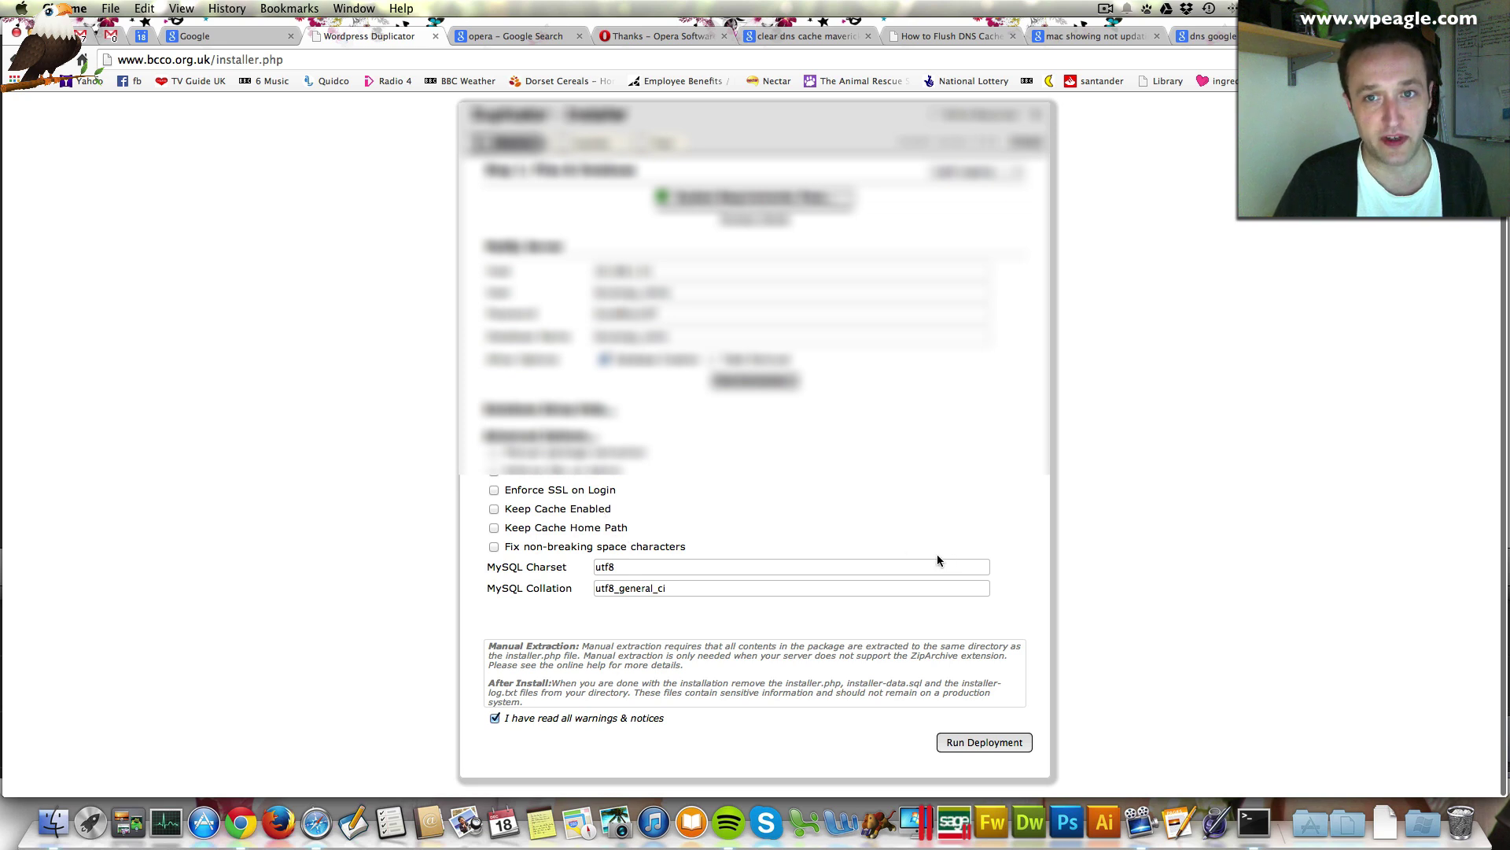
pyautogui.click(989, 744)
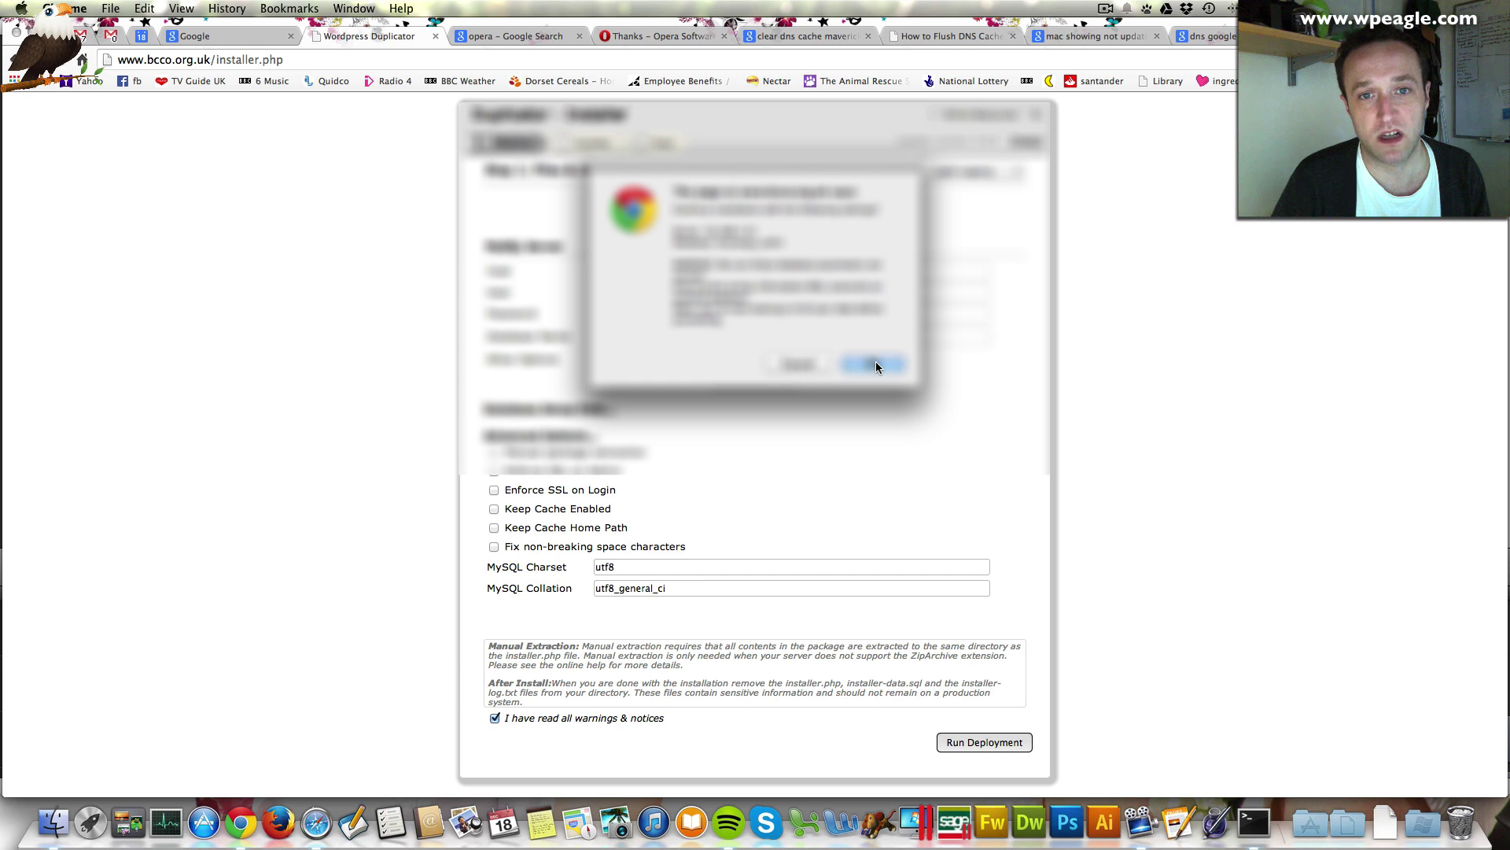
pyautogui.click(876, 365)
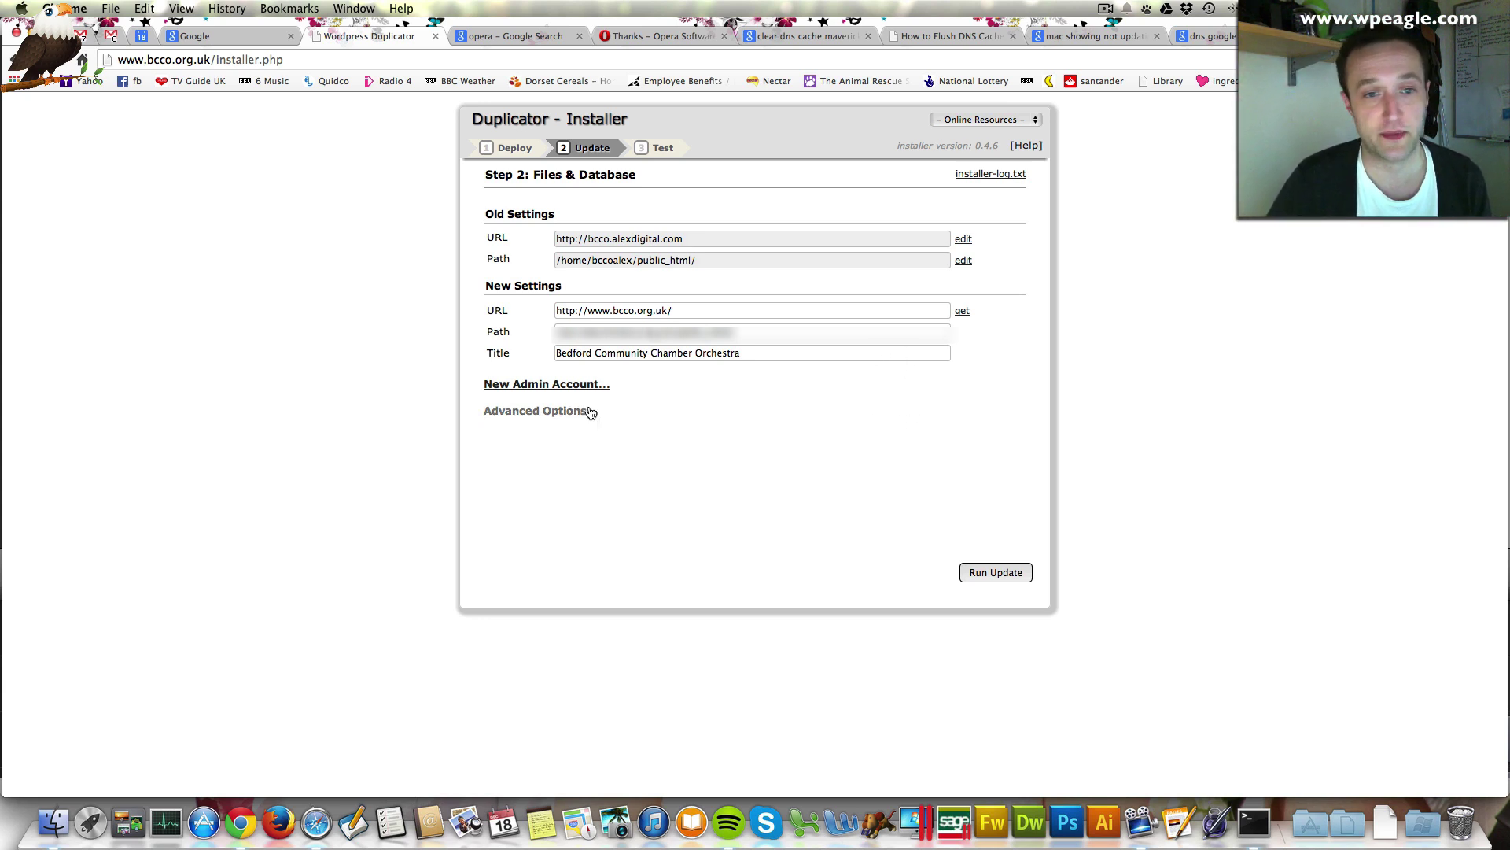
# Review the New Admin Account and Advanced Options sections, then run the URL and data update.
pyautogui.click(584, 383)
pyautogui.click(579, 493)
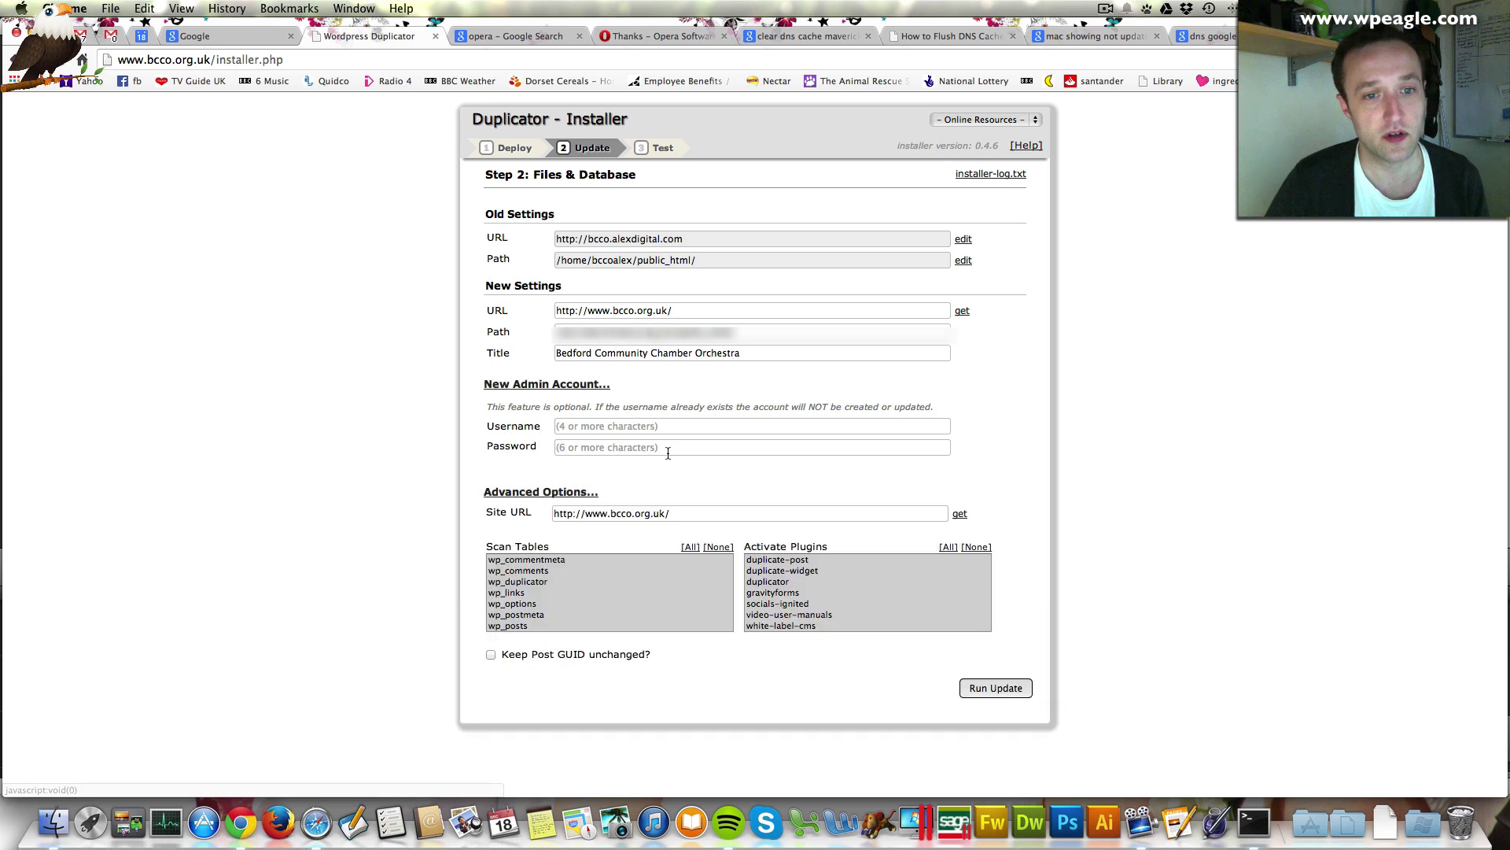
pyautogui.click(543, 493)
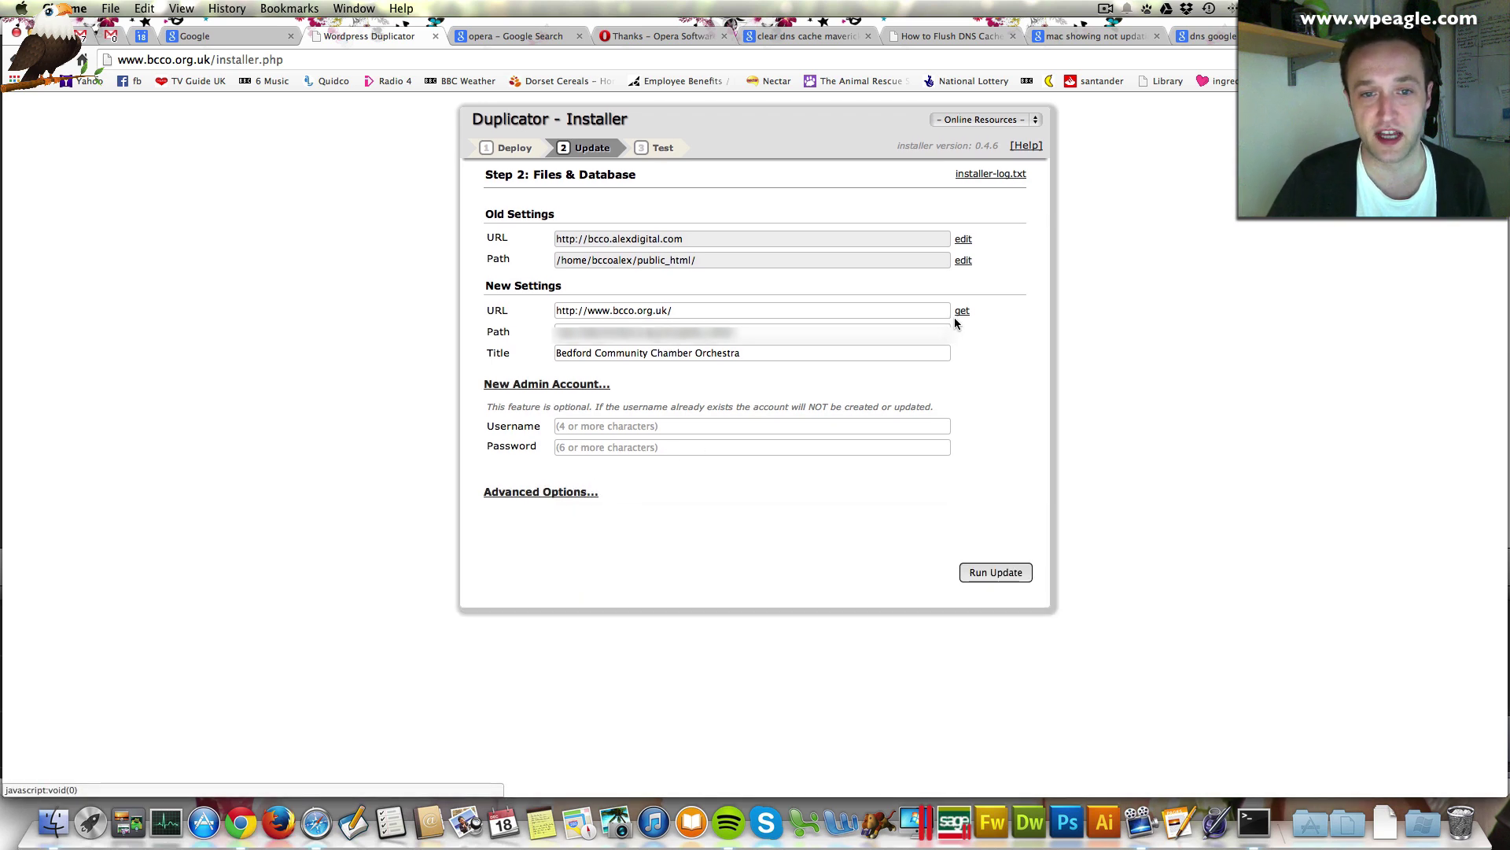
pyautogui.click(996, 574)
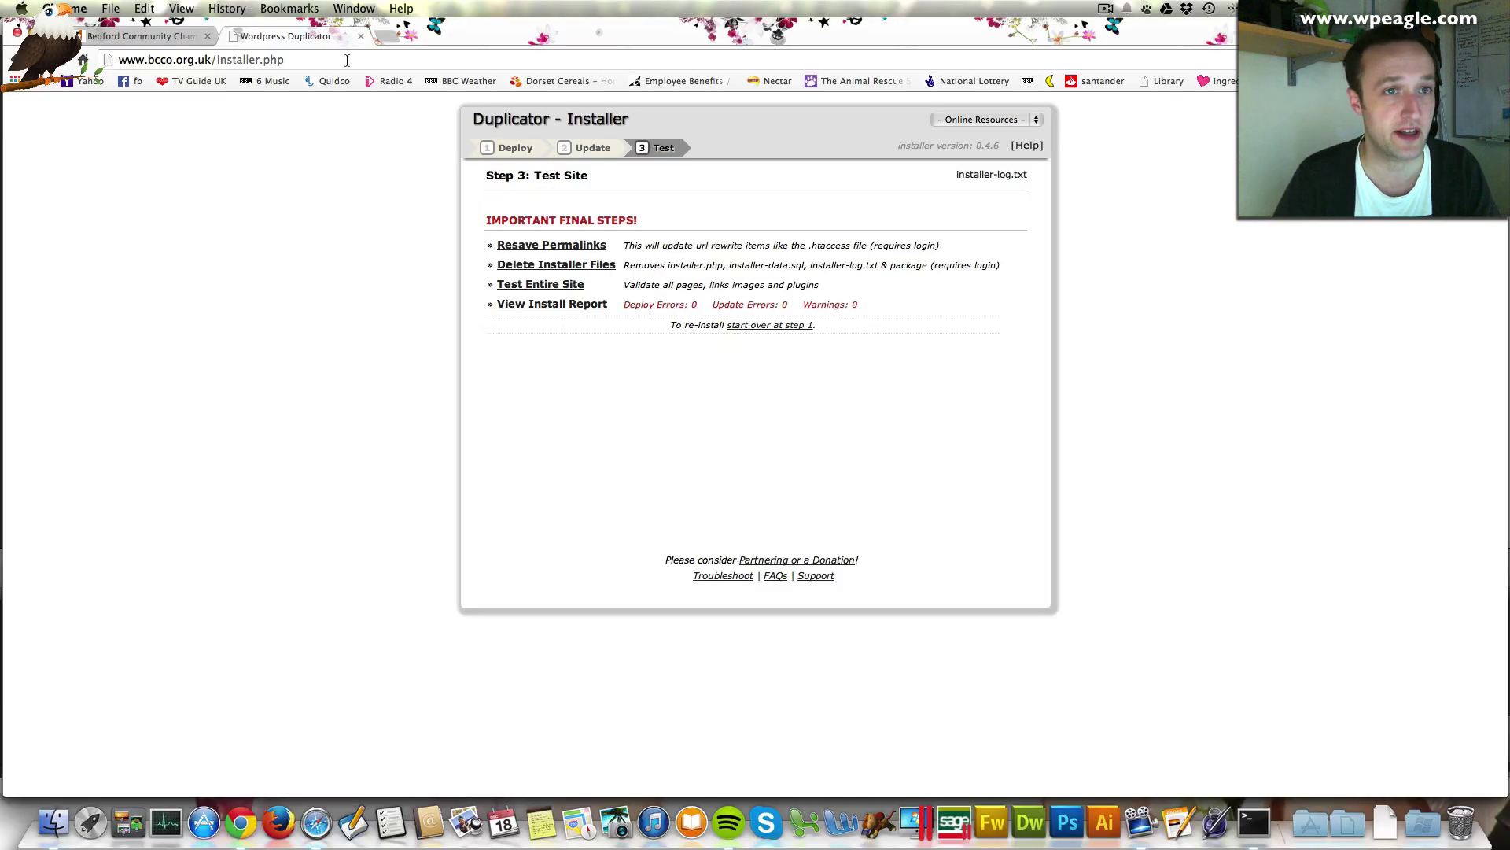
# Reload the live site's home page and go to the WordPress admin dashboard.
pyautogui.moveTo(216, 60); pyautogui.dragTo(118, 60)
pyautogui.click(172, 41)
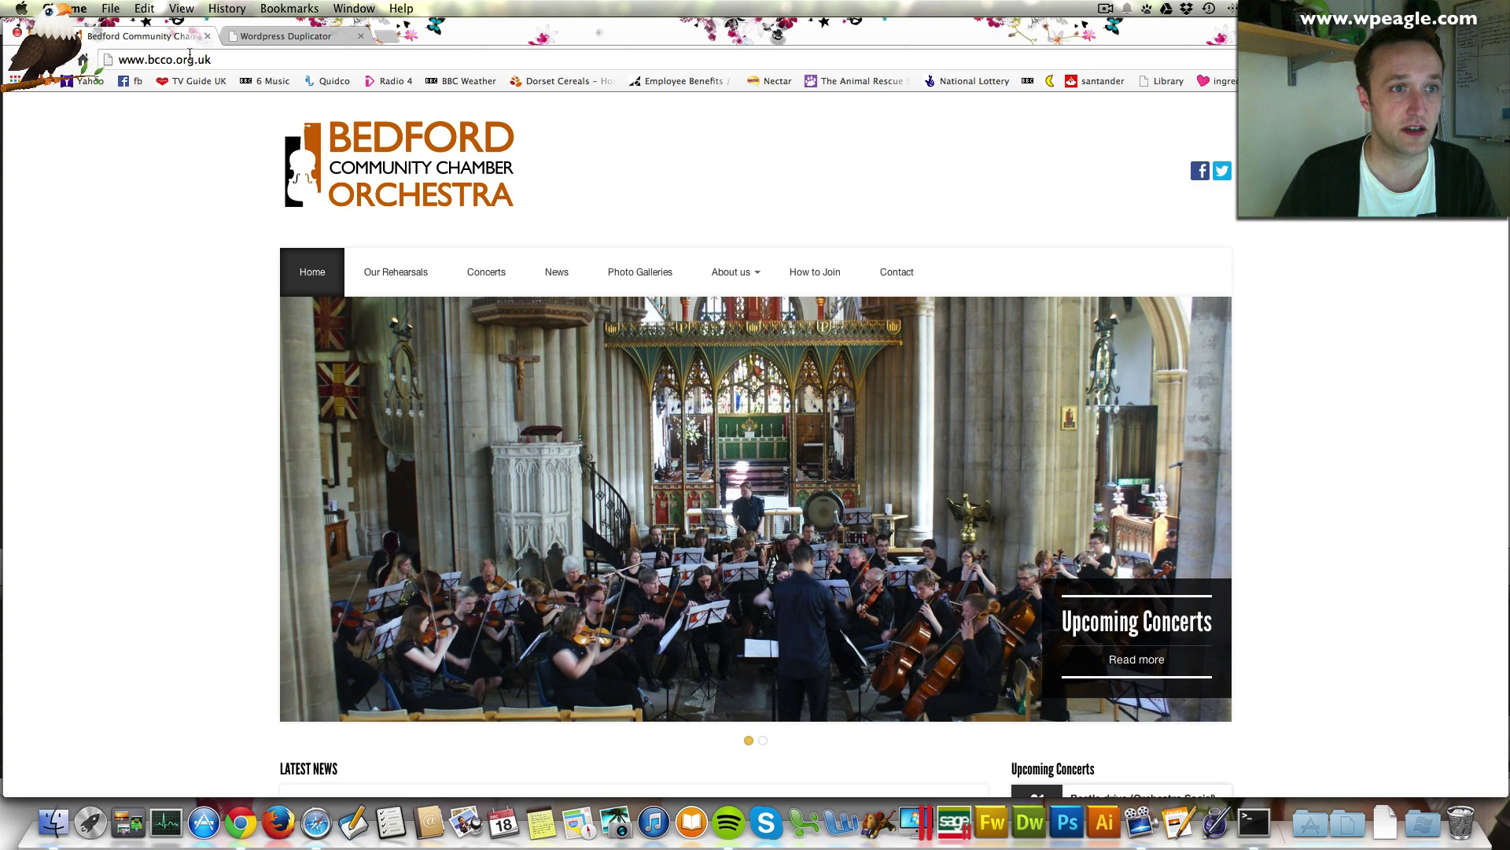
pyautogui.press('Return')
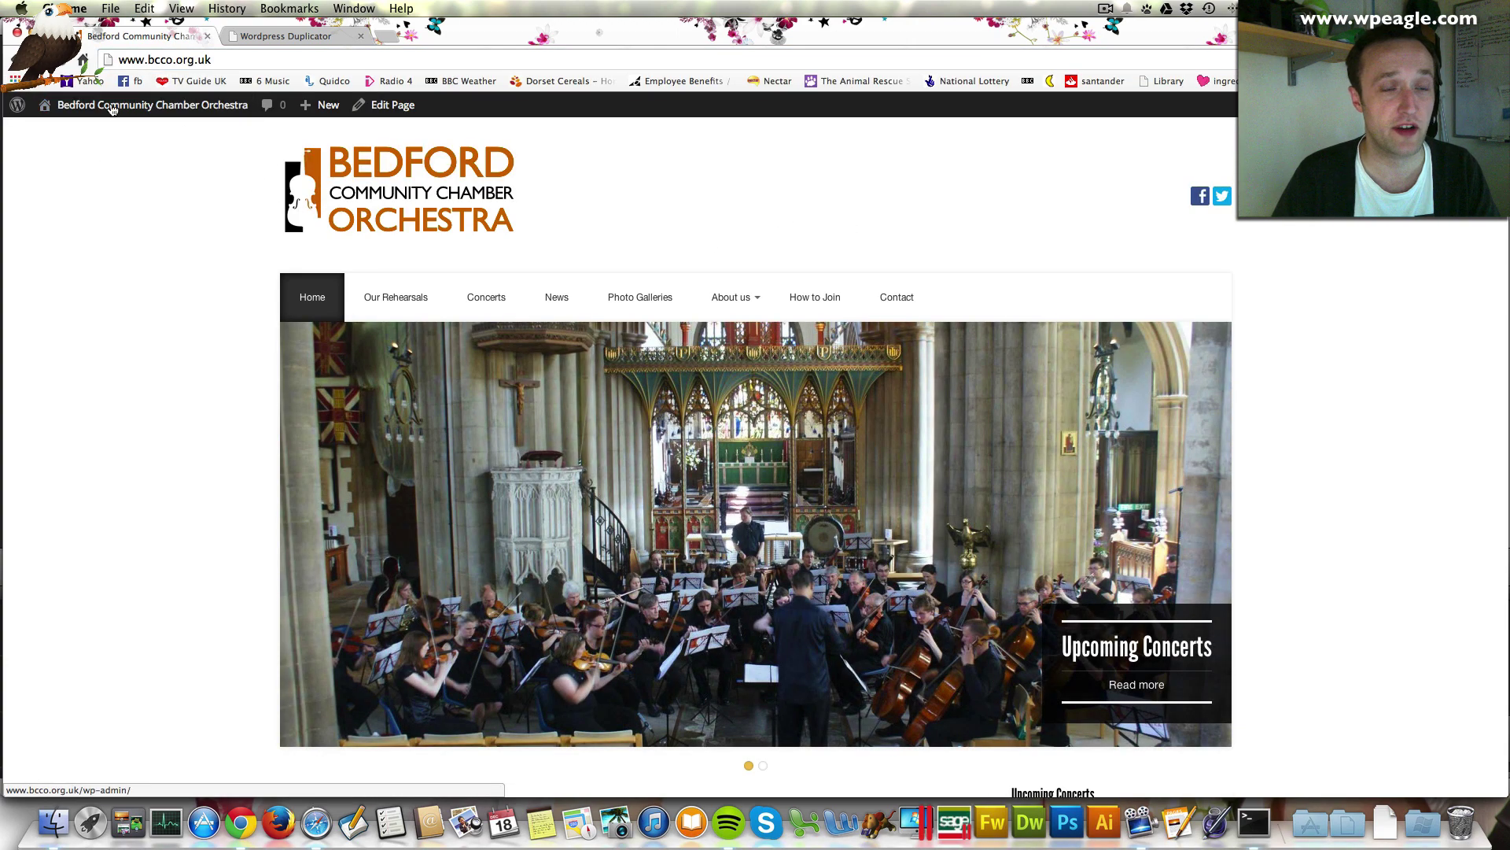
pyautogui.moveTo(139, 108)
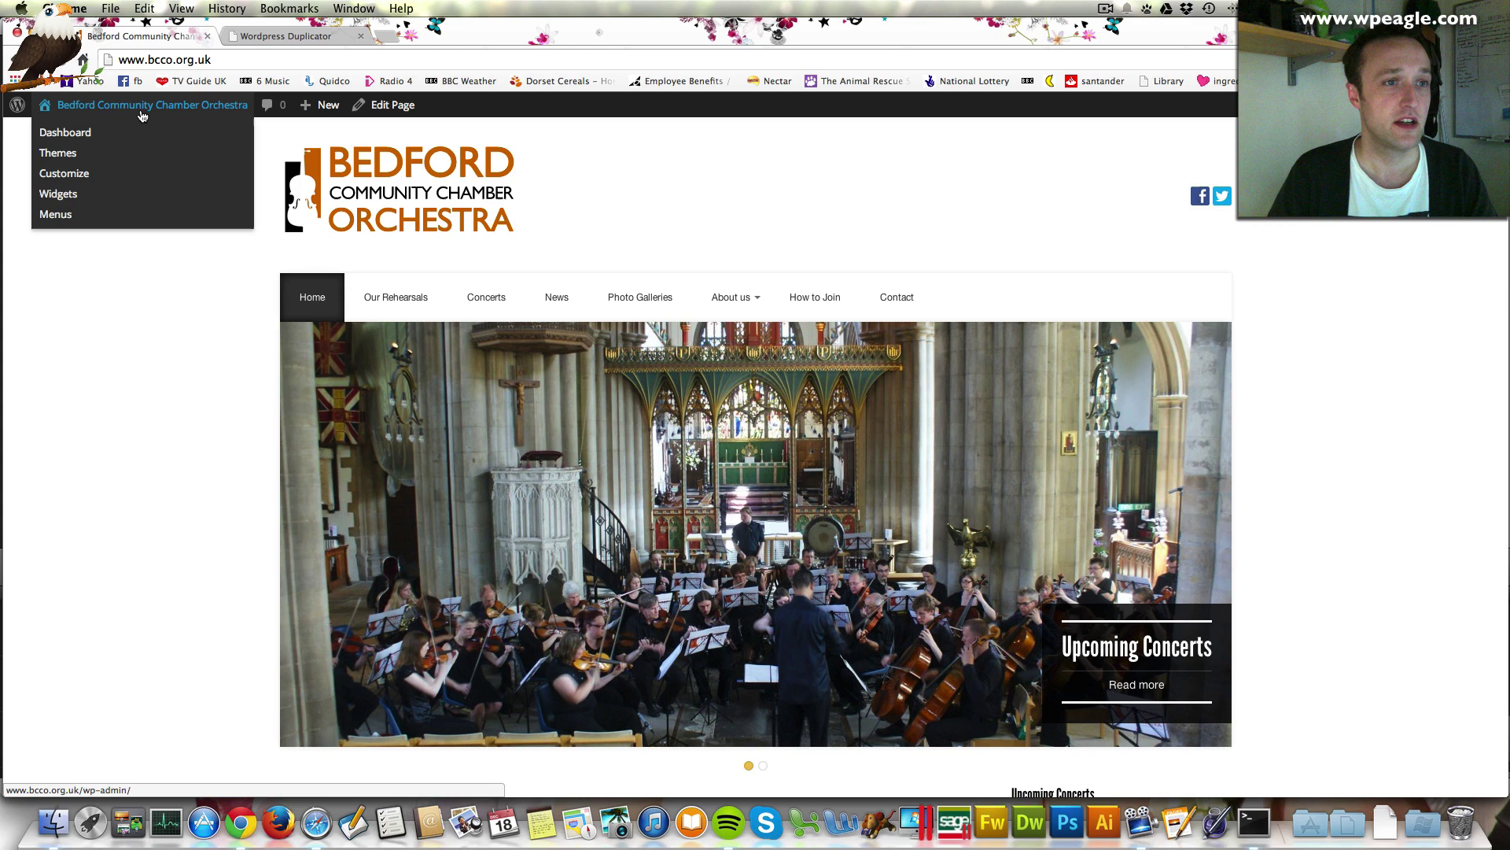
pyautogui.click(82, 142)
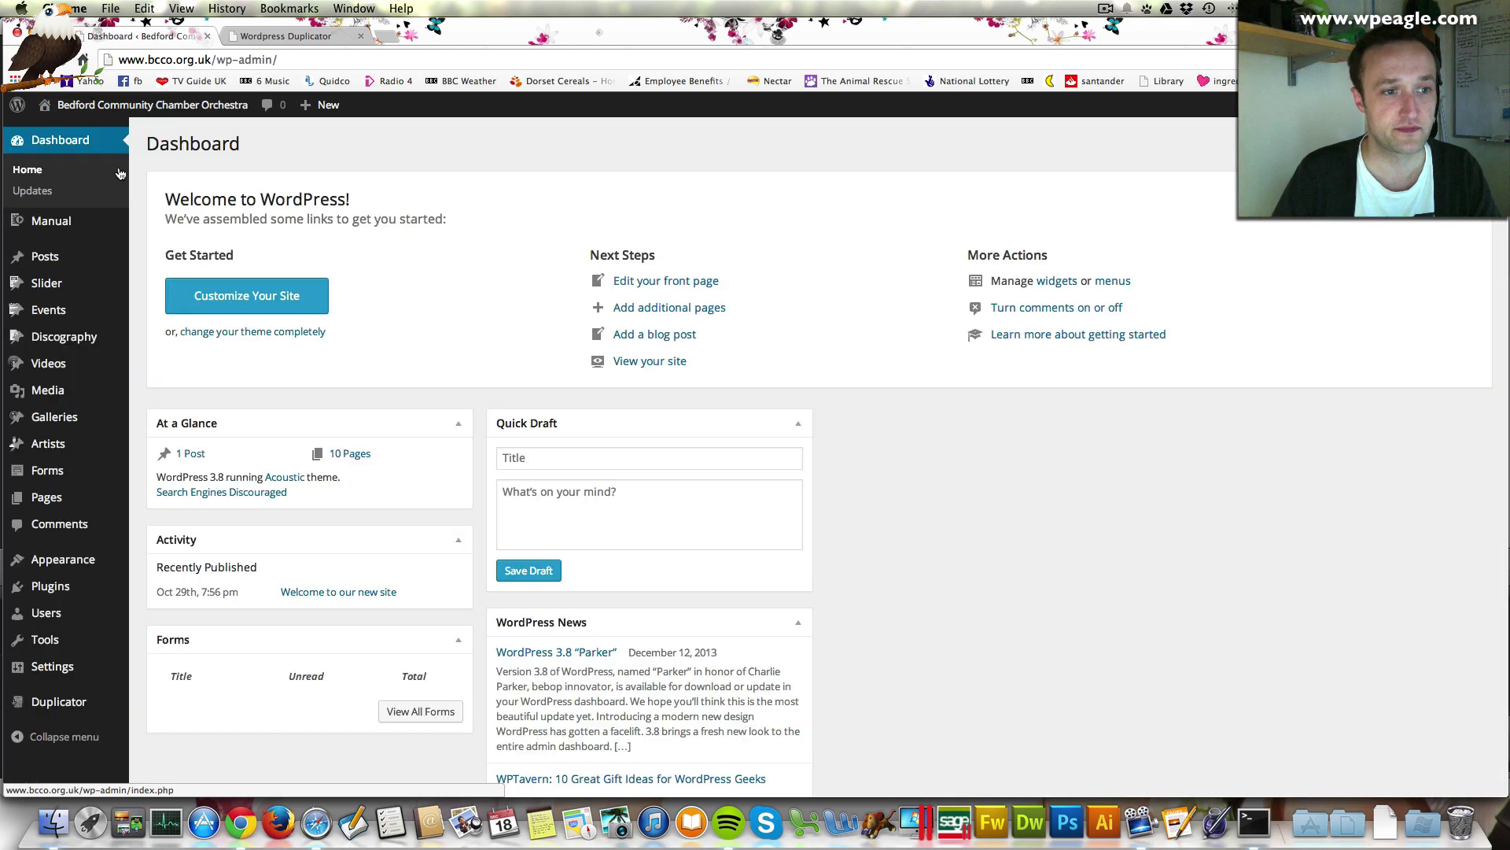
# Set the permalink structure to Post name and save the changes.
pyautogui.moveTo(104, 282)
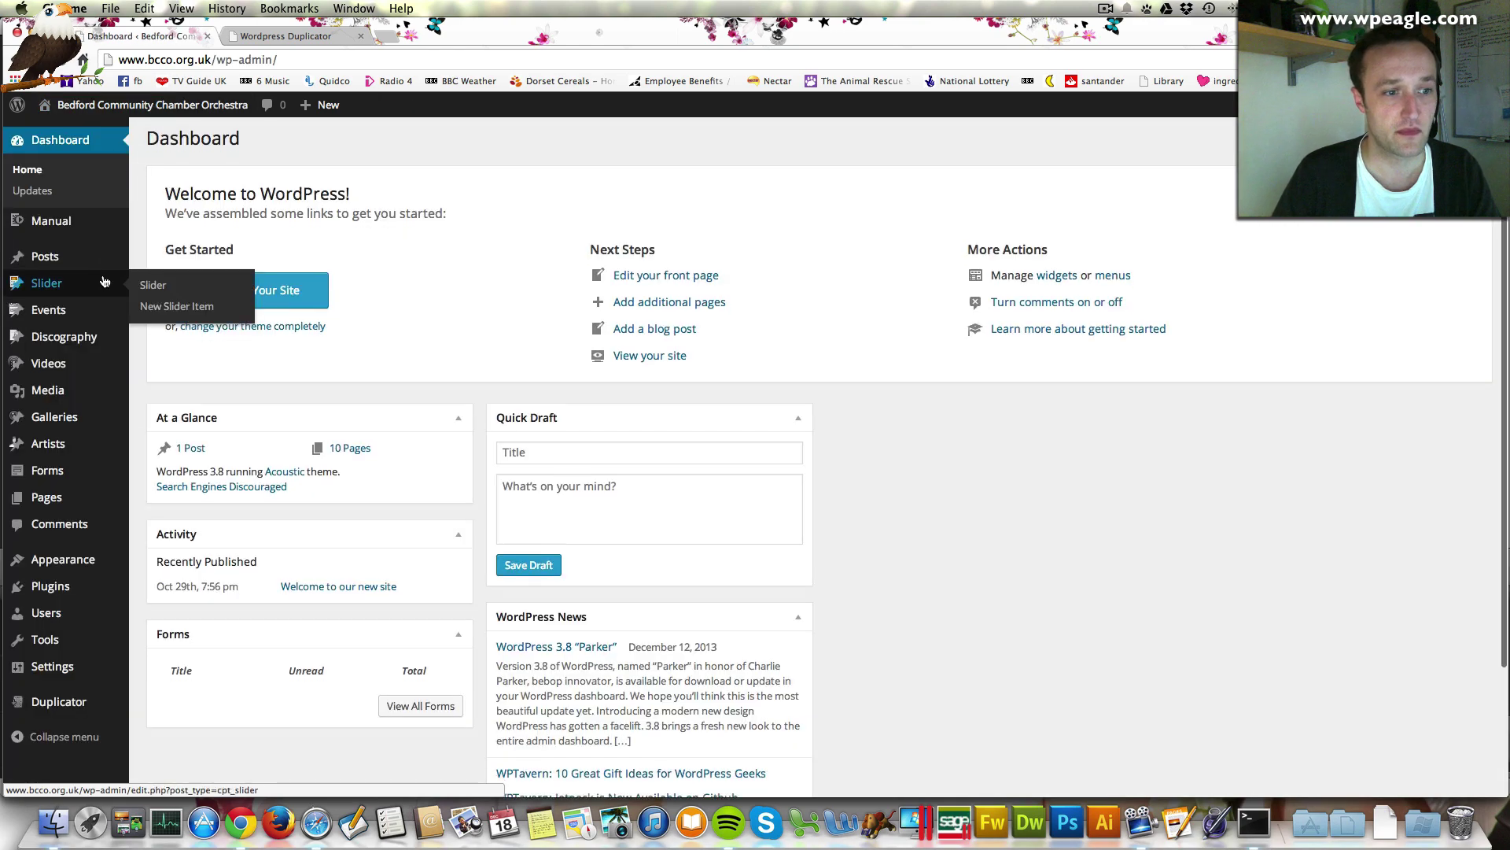
pyautogui.scroll(-1, 103, 281)
pyautogui.moveTo(79, 676)
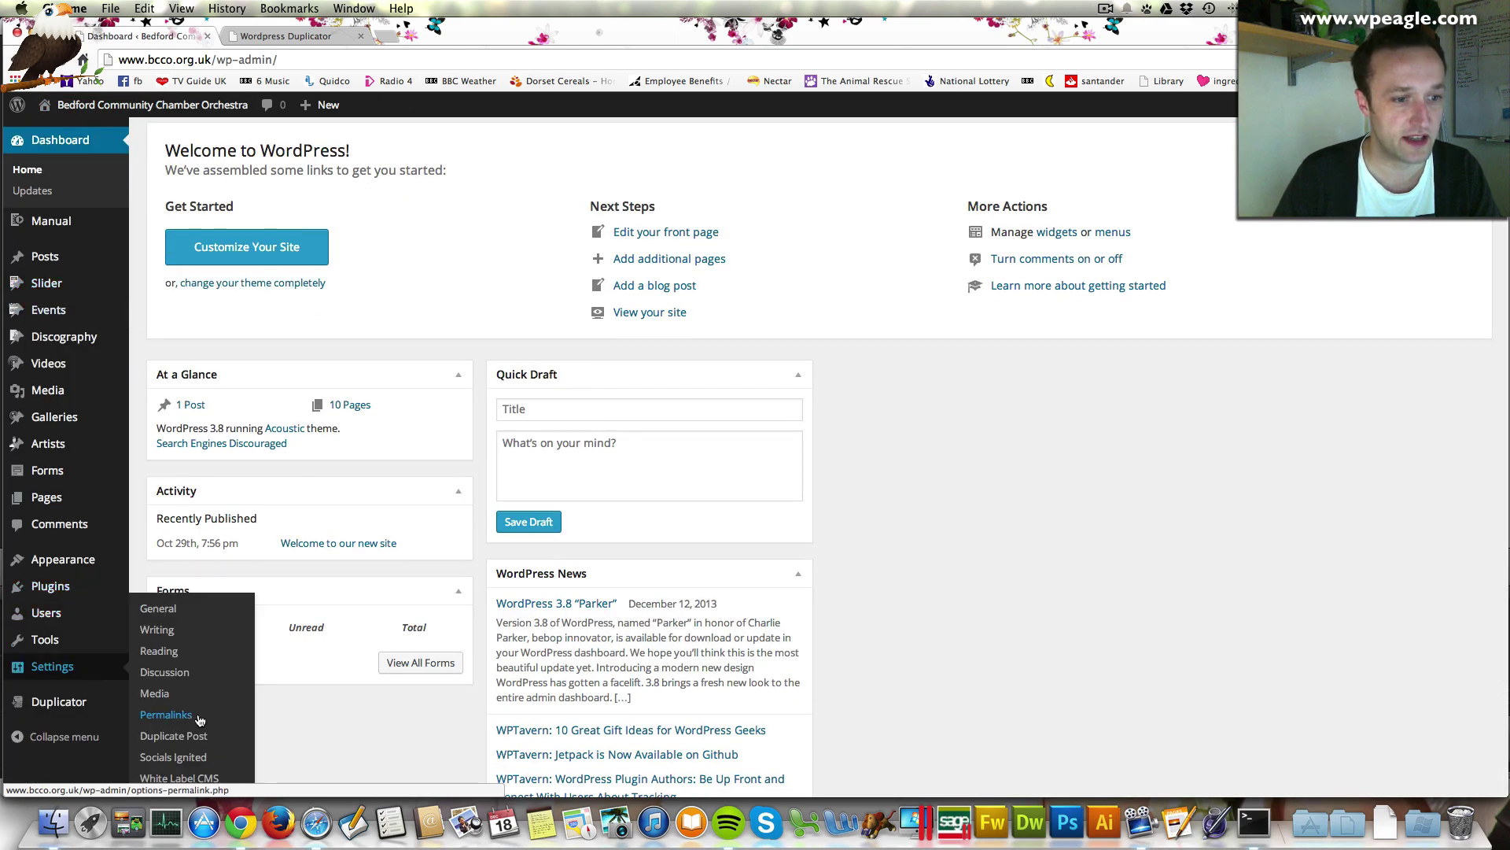
pyautogui.click(166, 715)
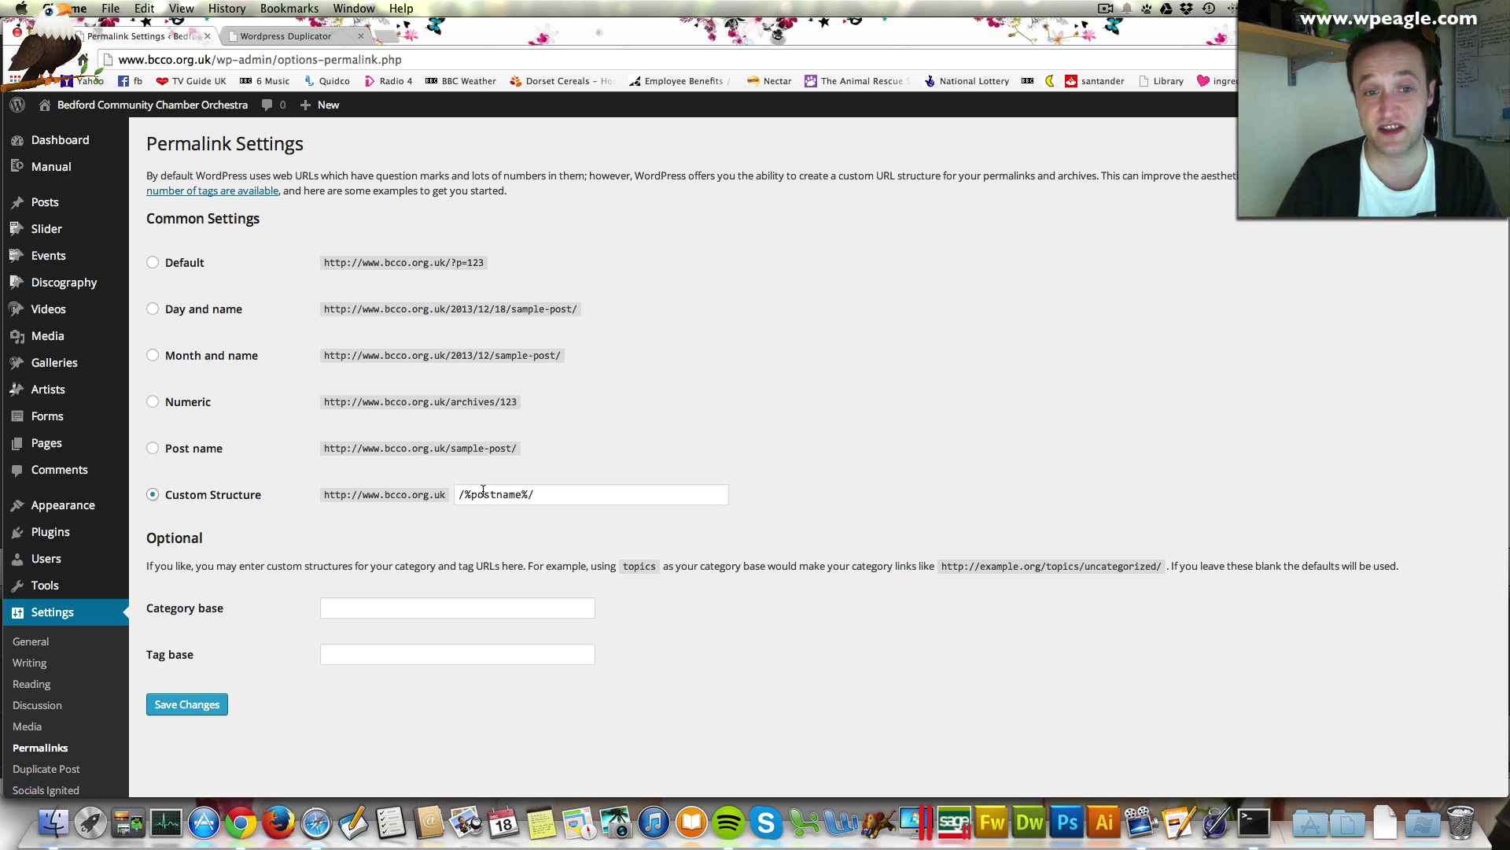
pyautogui.click(153, 450)
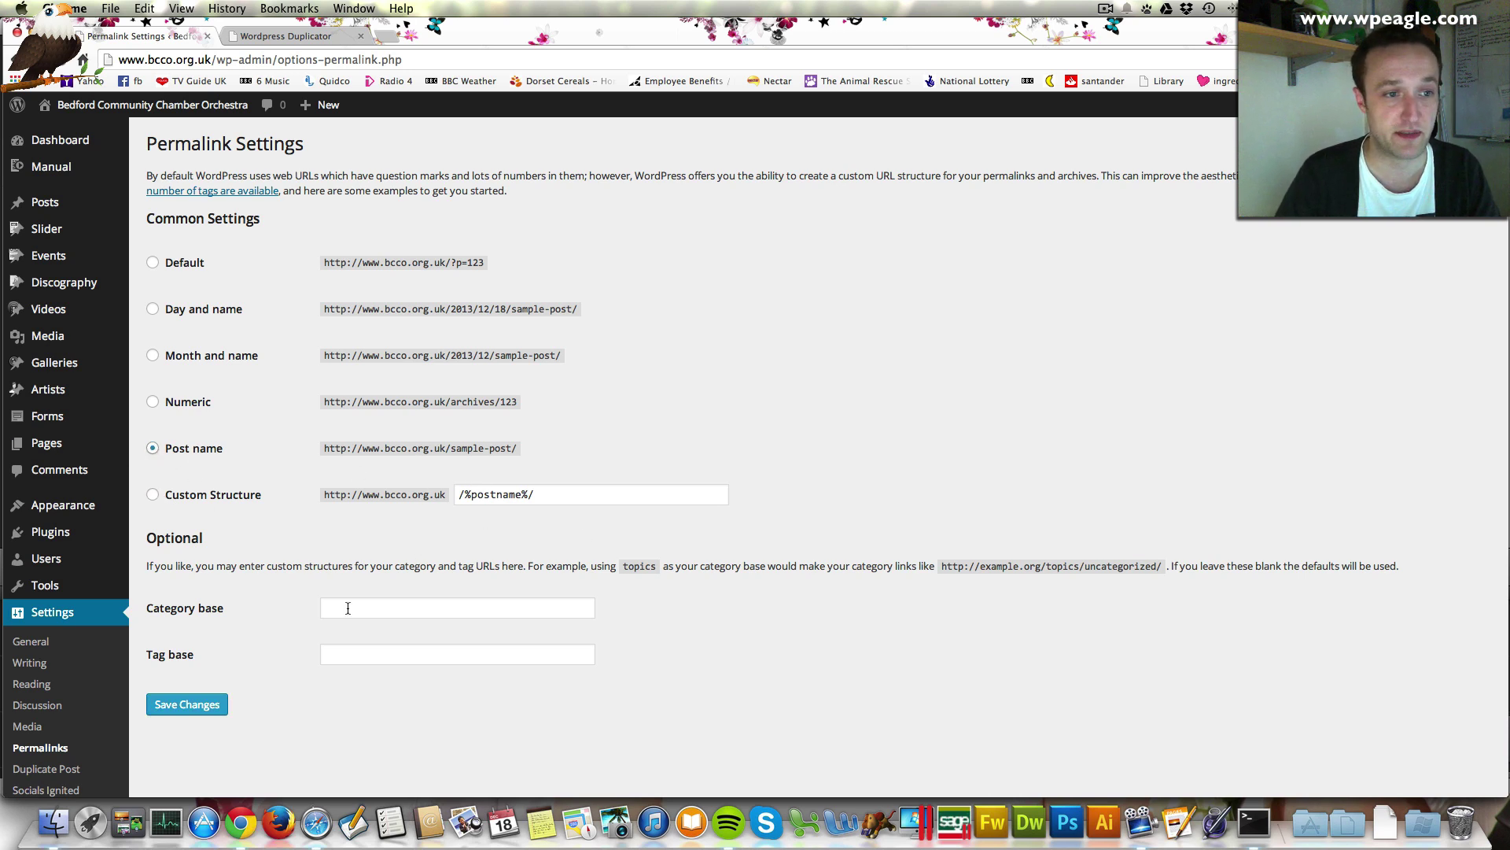
pyautogui.click(172, 713)
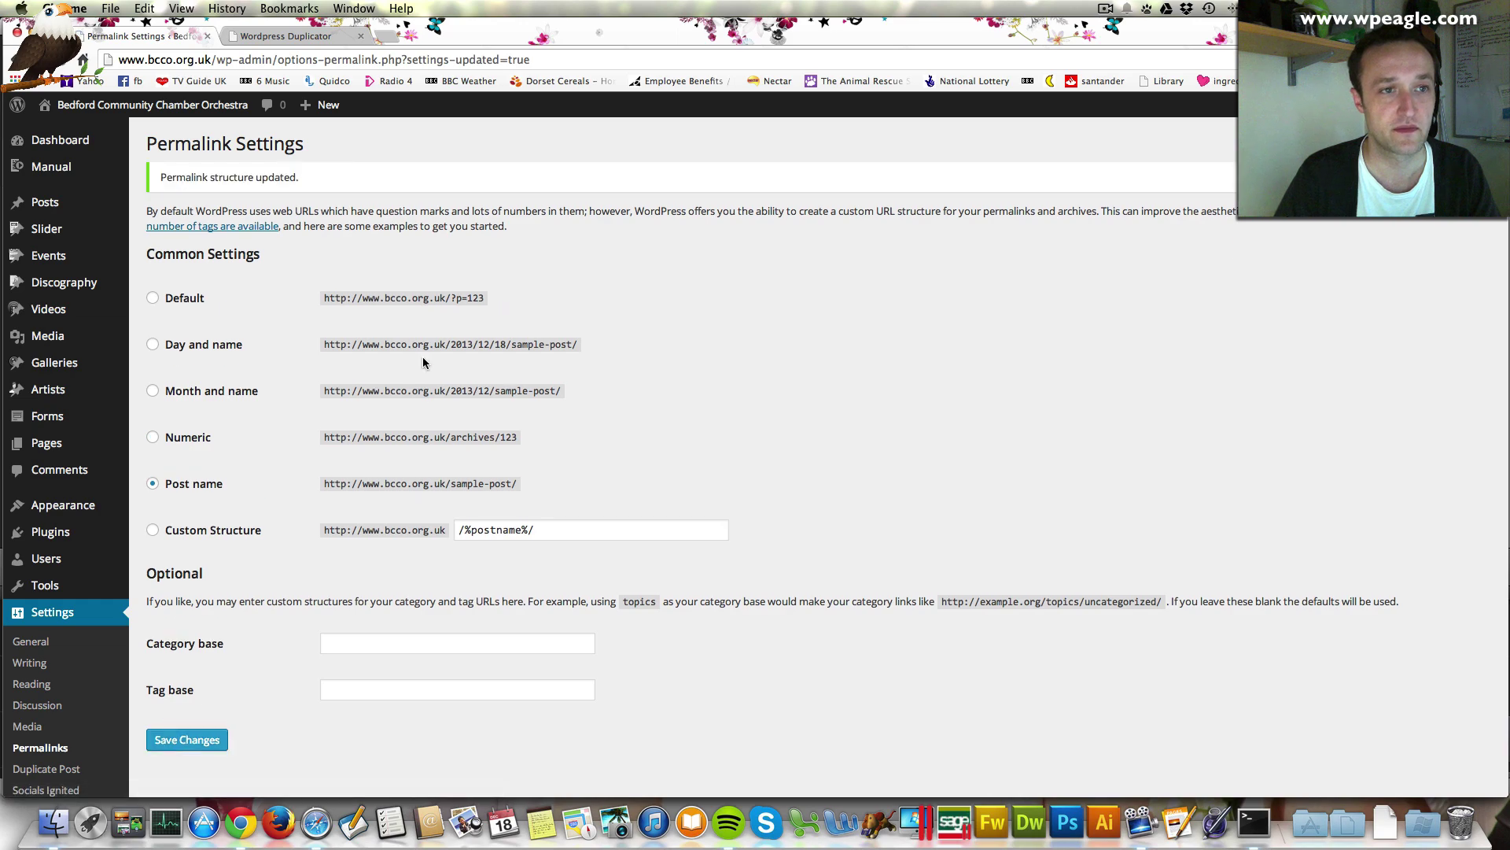
# View the live site's Our Rehearsals and Concerts pages, then return to the installer.
pyautogui.moveTo(223, 107)
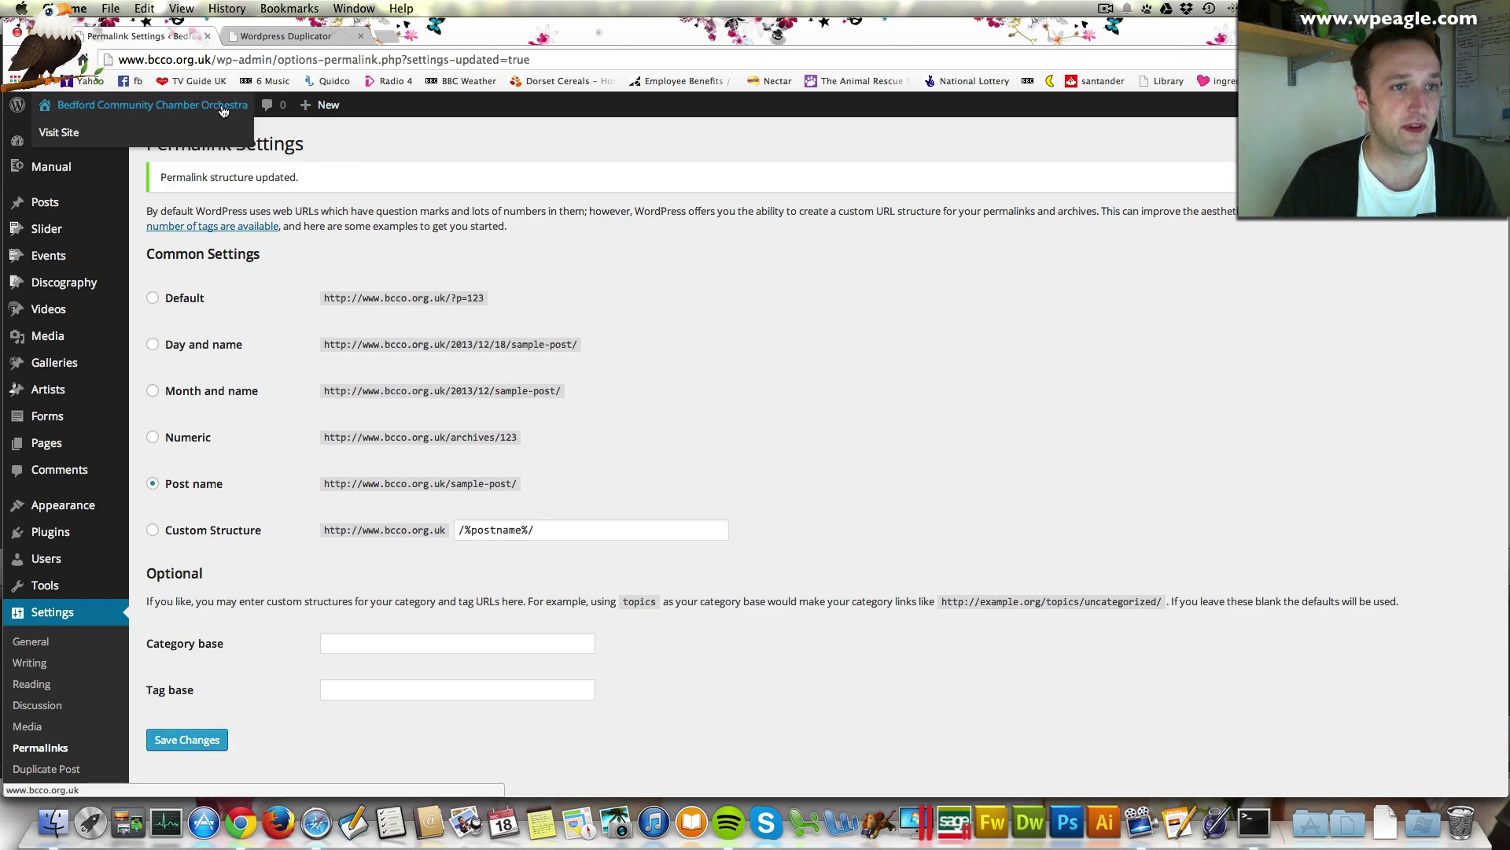
pyautogui.click(63, 133)
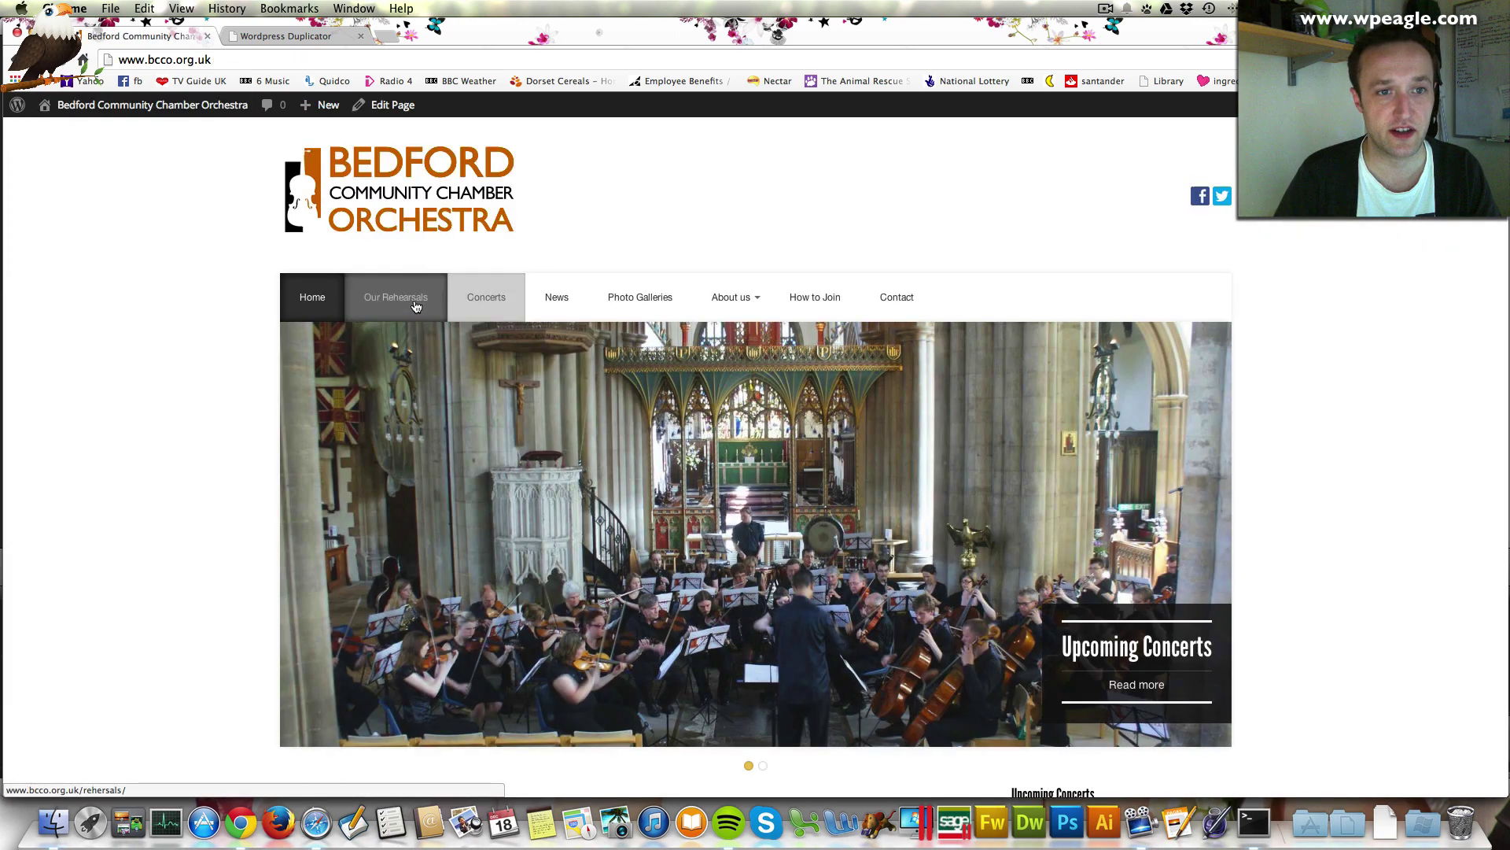
pyautogui.click(416, 306)
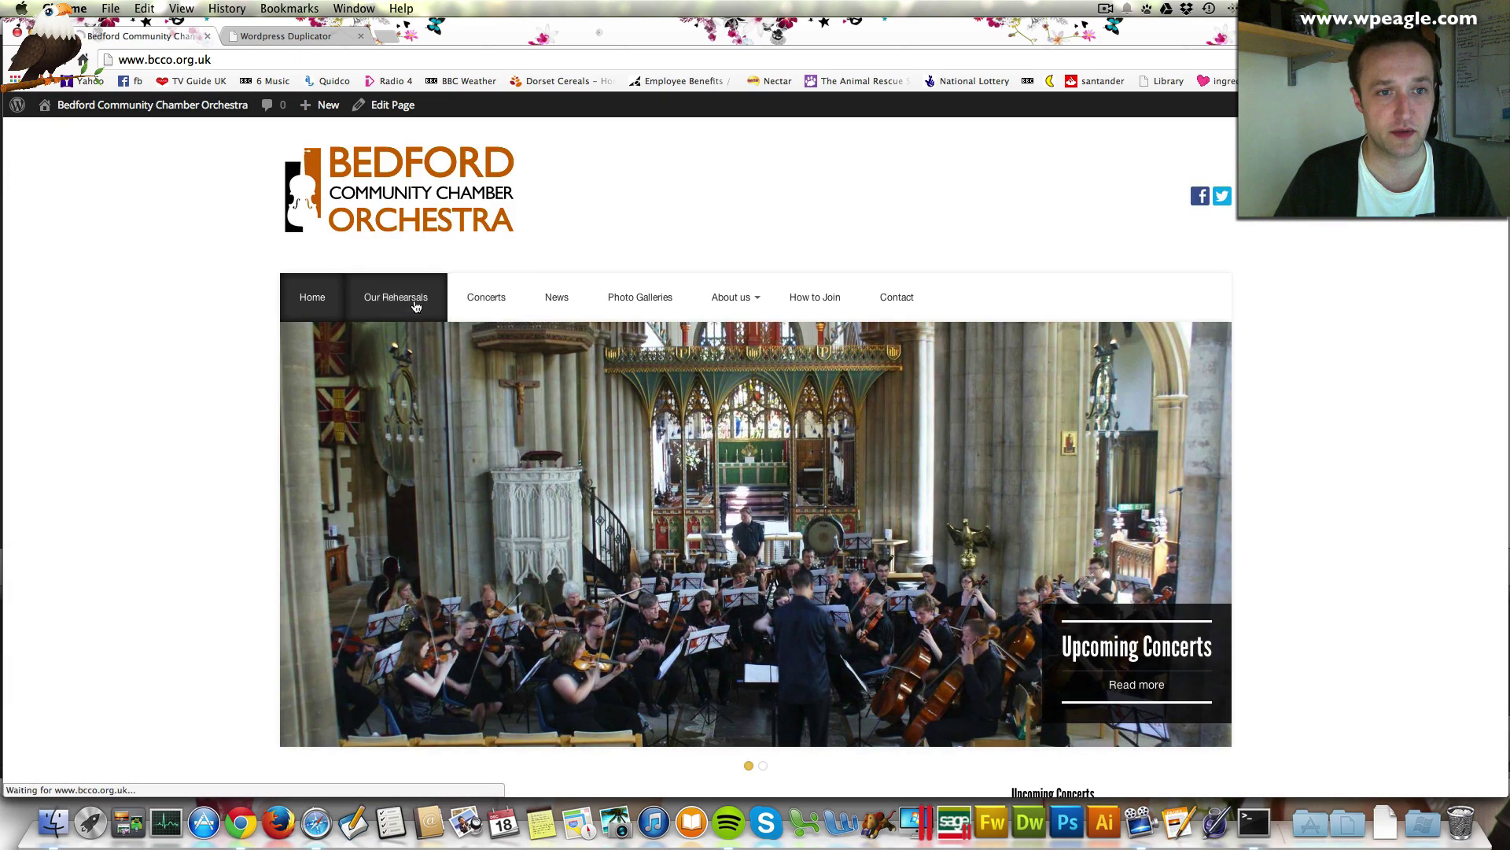
pyautogui.click(486, 297)
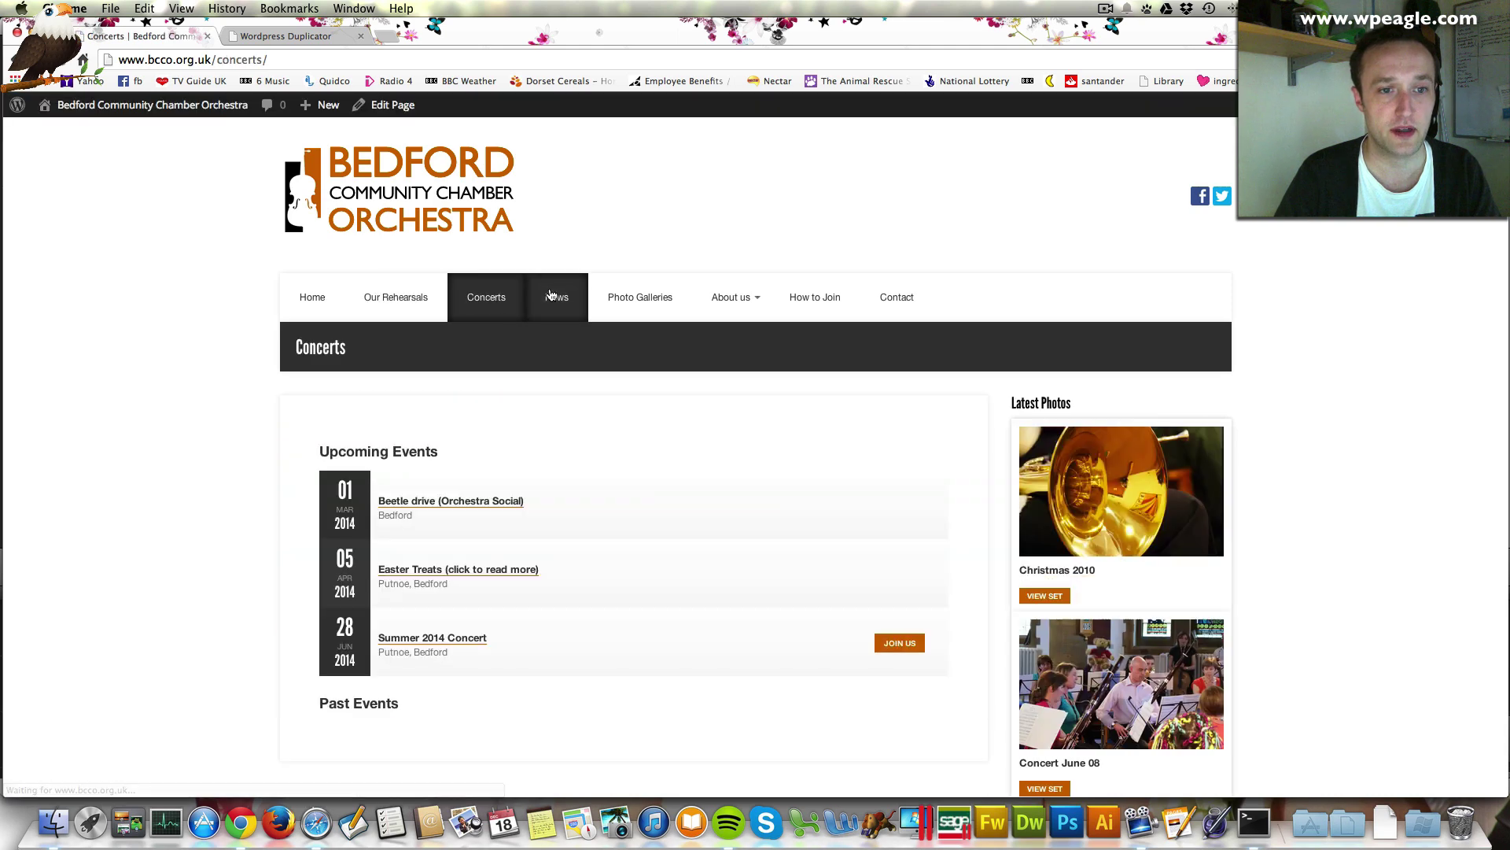
pyautogui.click(291, 36)
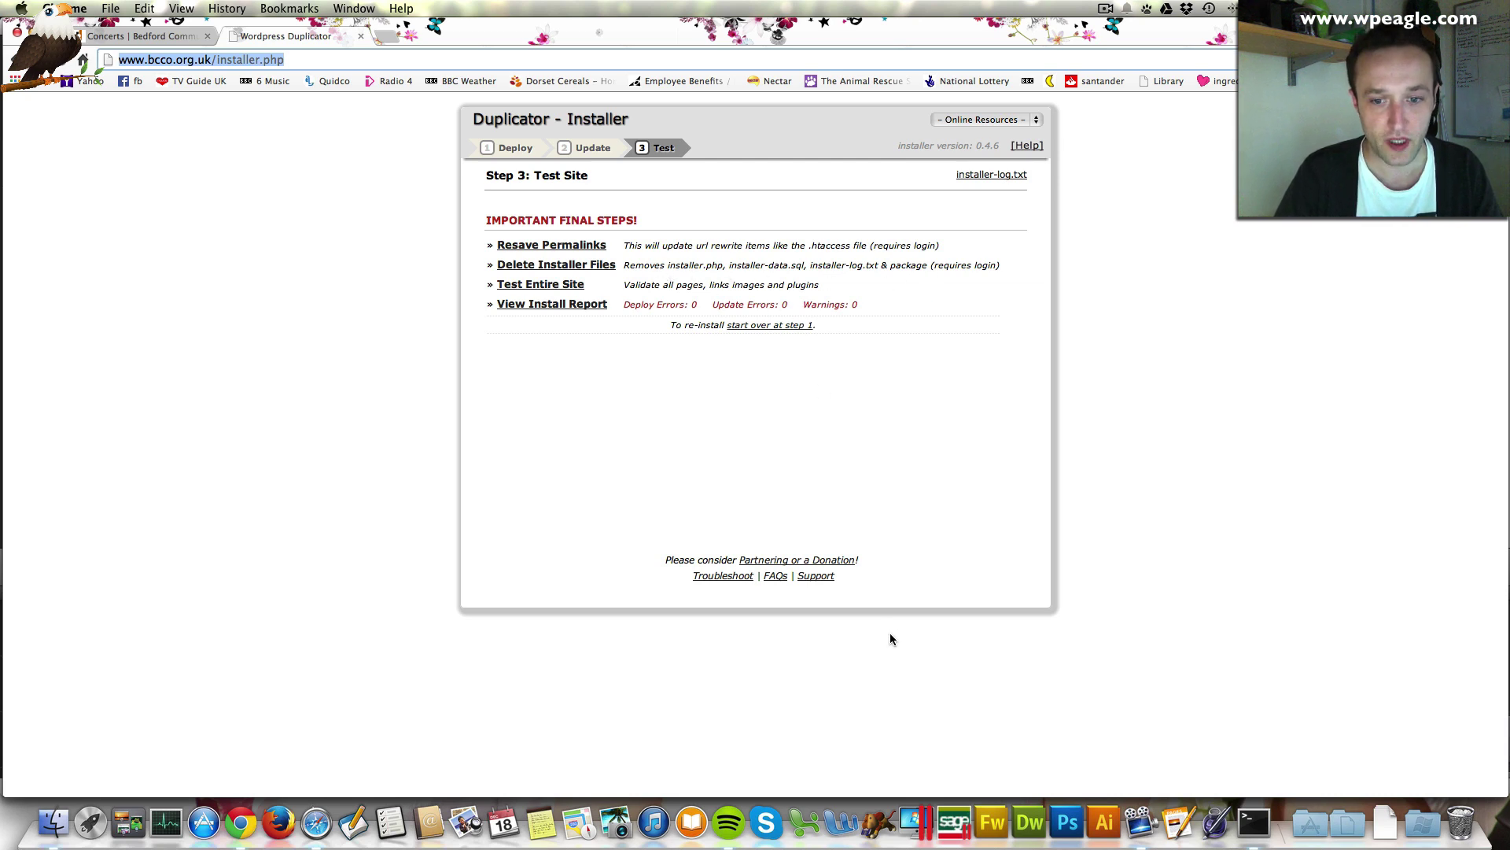
# Delete the installer files, confirming the deletion prompt on the second attempt.
pyautogui.click(601, 268)
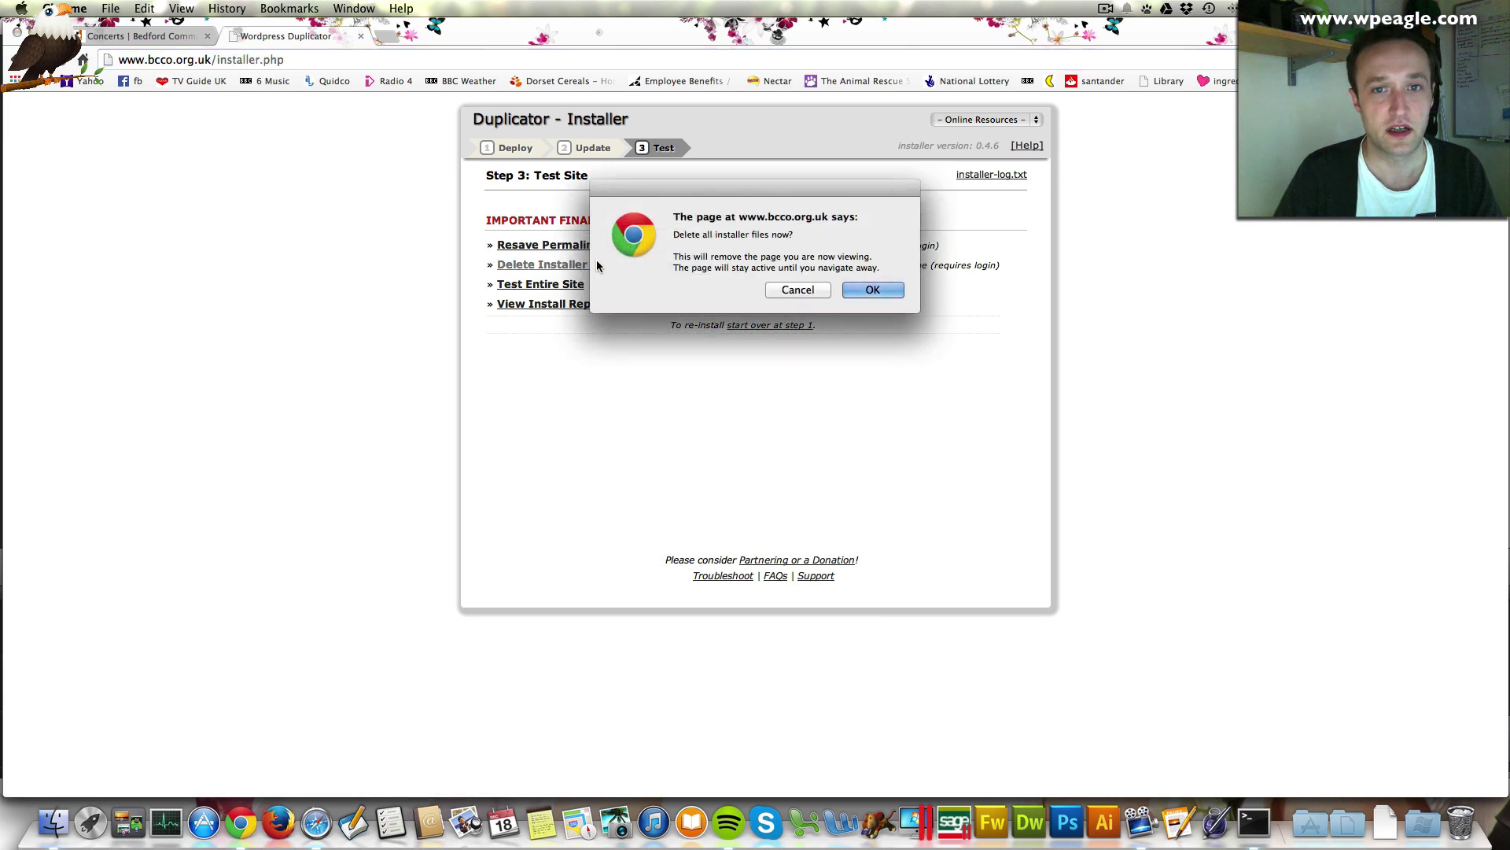
pyautogui.click(799, 291)
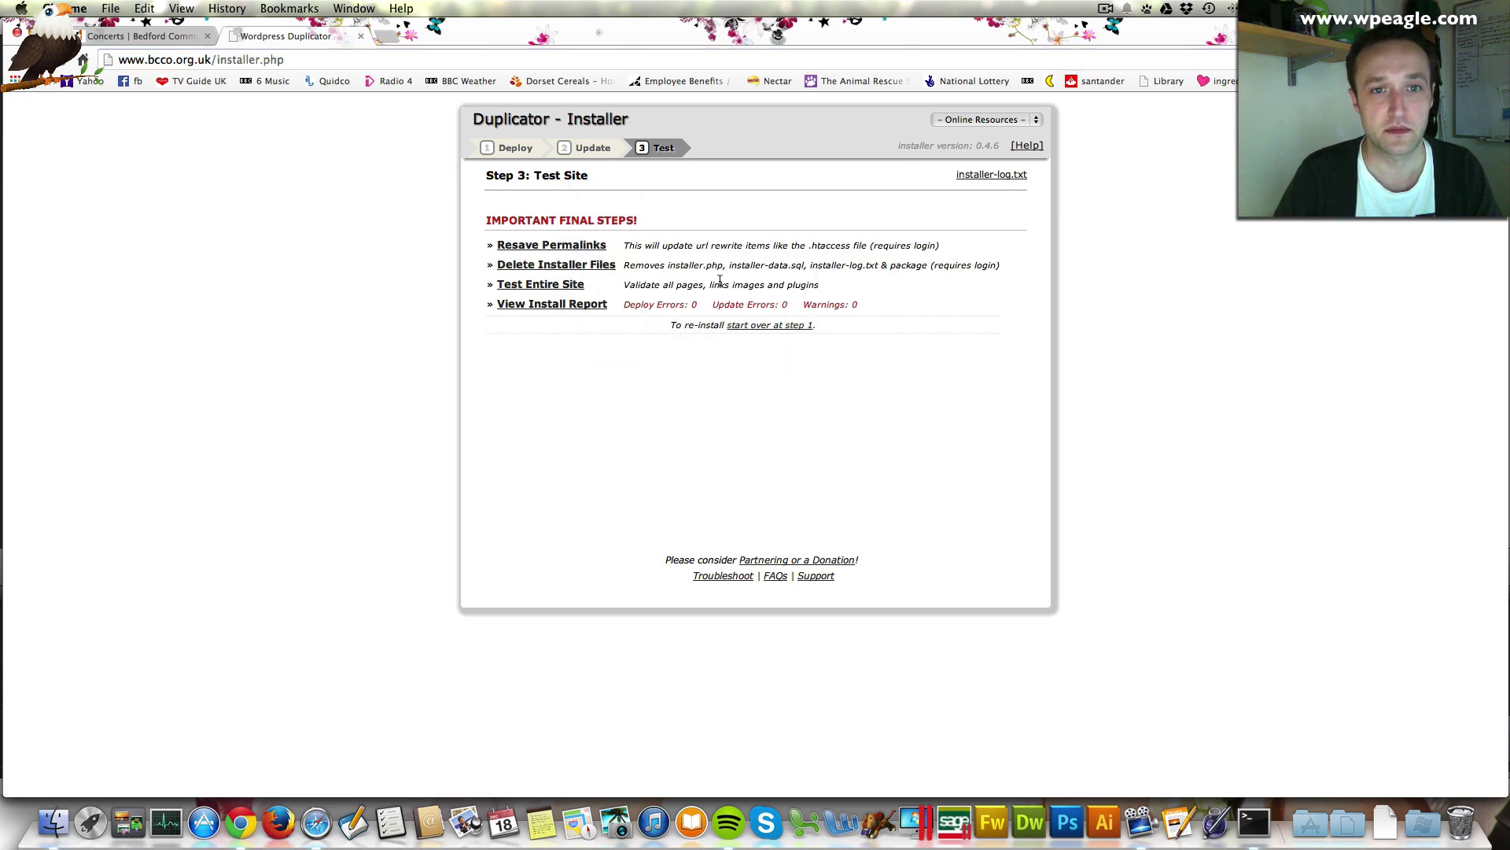
pyautogui.click(582, 266)
pyautogui.click(894, 292)
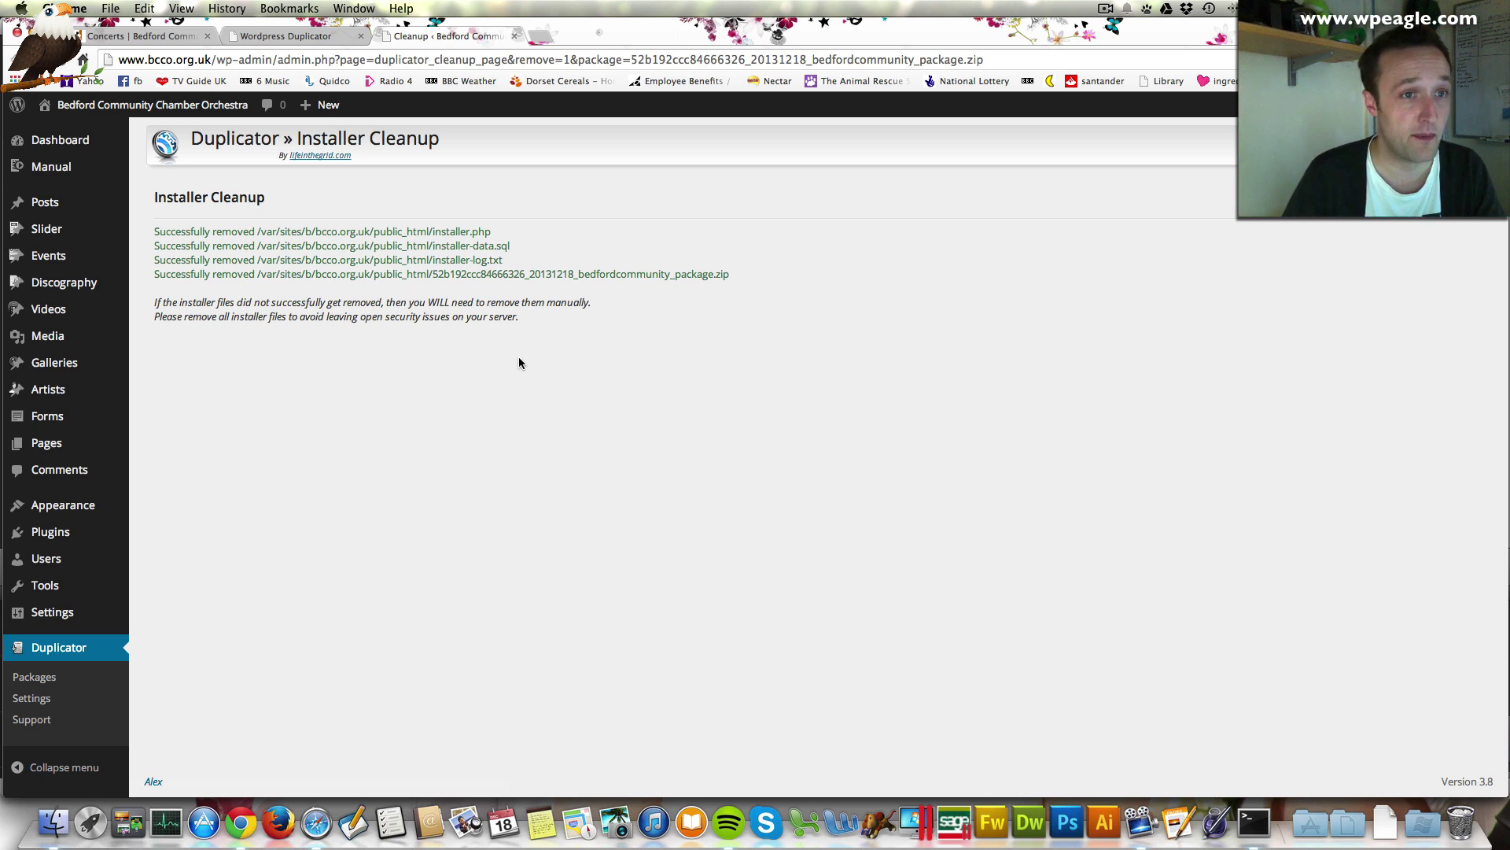
# On the live bcco.org.uk site, go from the News page to Photo Galleries.
pyautogui.click(140, 35)
pyautogui.click(582, 311)
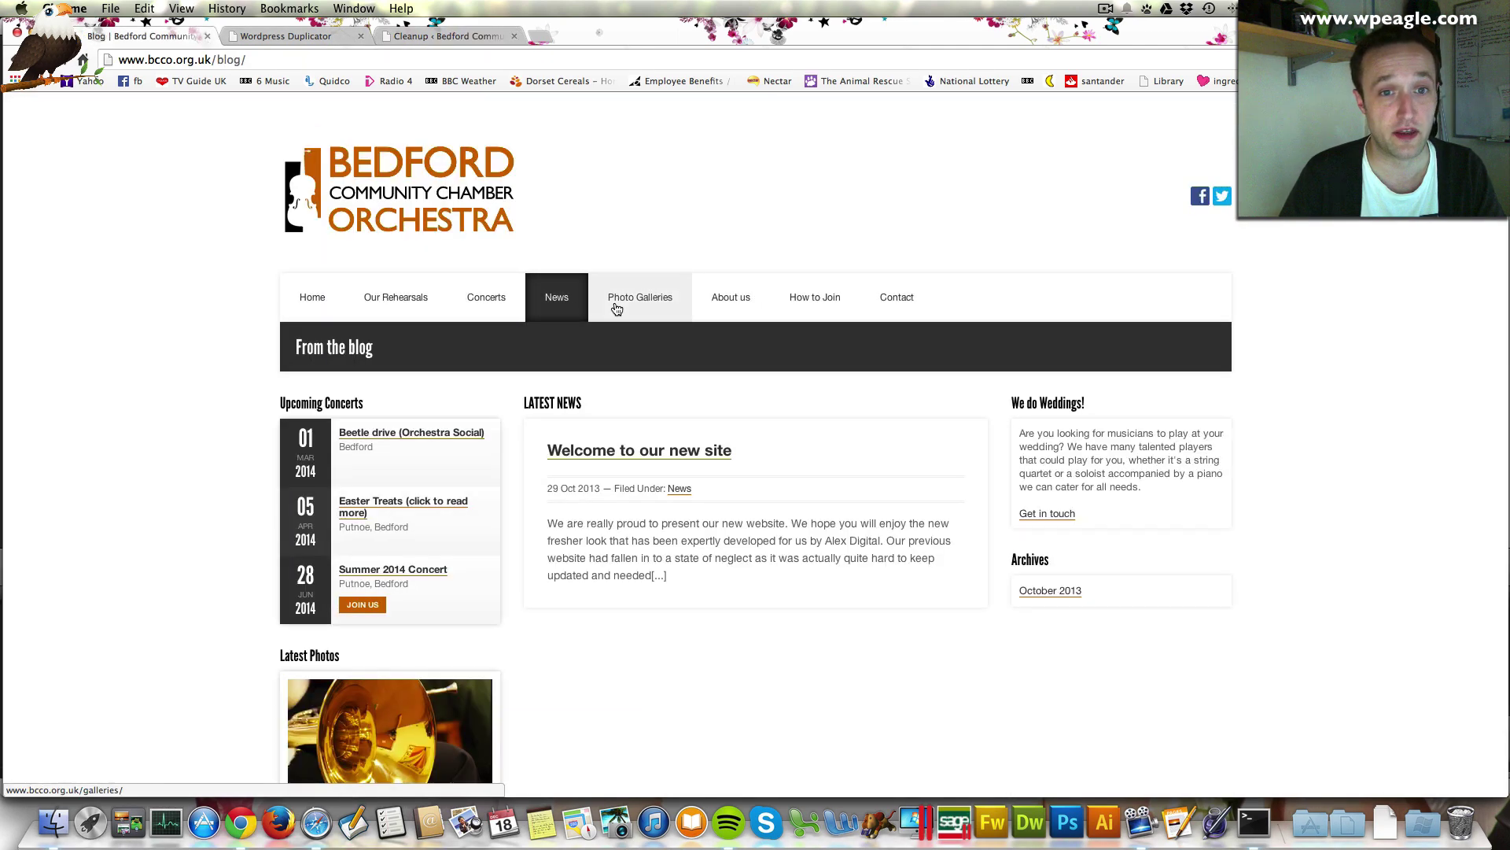
pyautogui.click(648, 303)
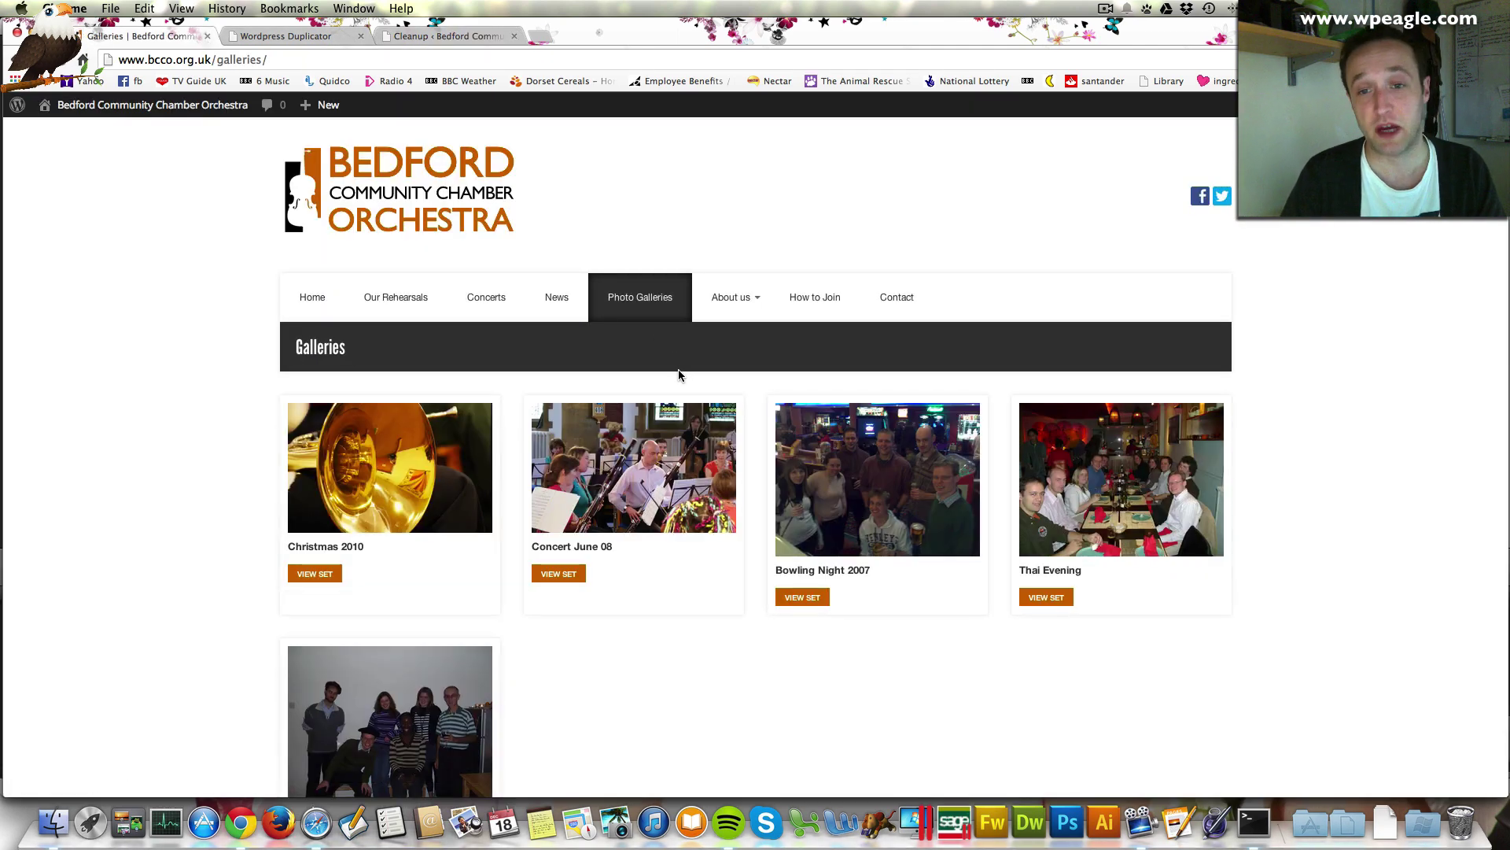